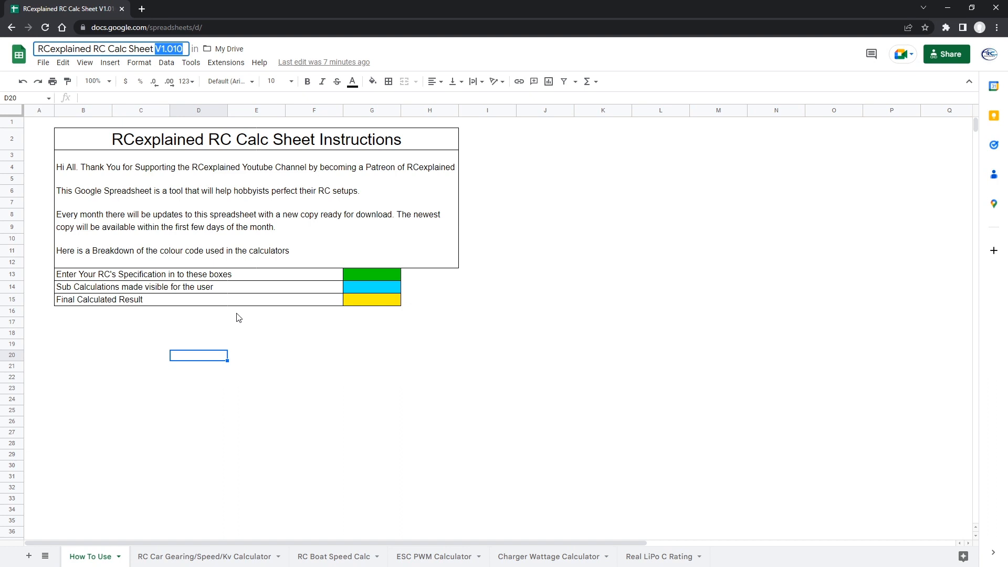
# Open the RC Car Gearing/Speed/Kv Calculator sheet and set the car model in the gearing reference table to Limitless V2
pyautogui.moveTo(154, 48); pyautogui.dragTo(163, 48)
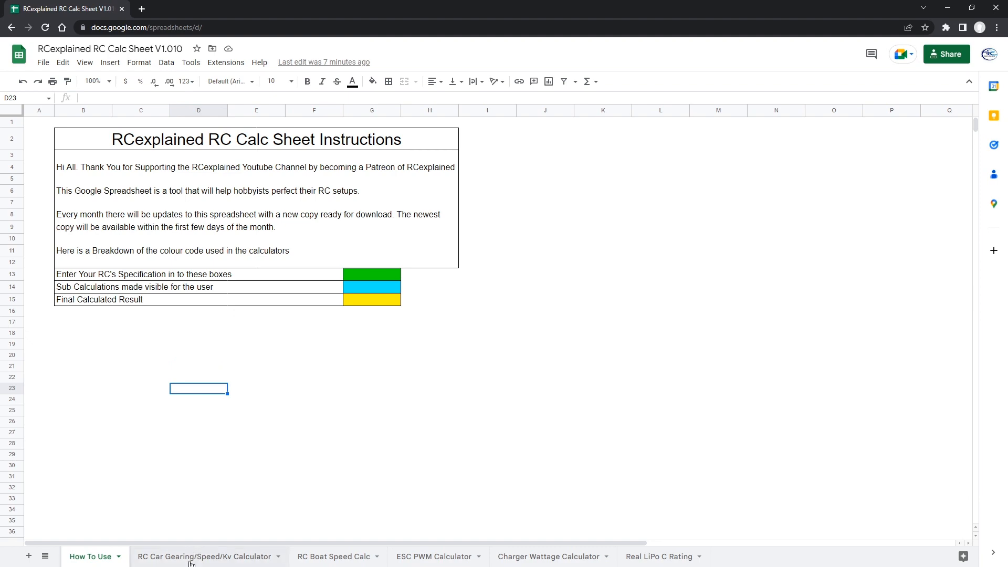
pyautogui.click(190, 557)
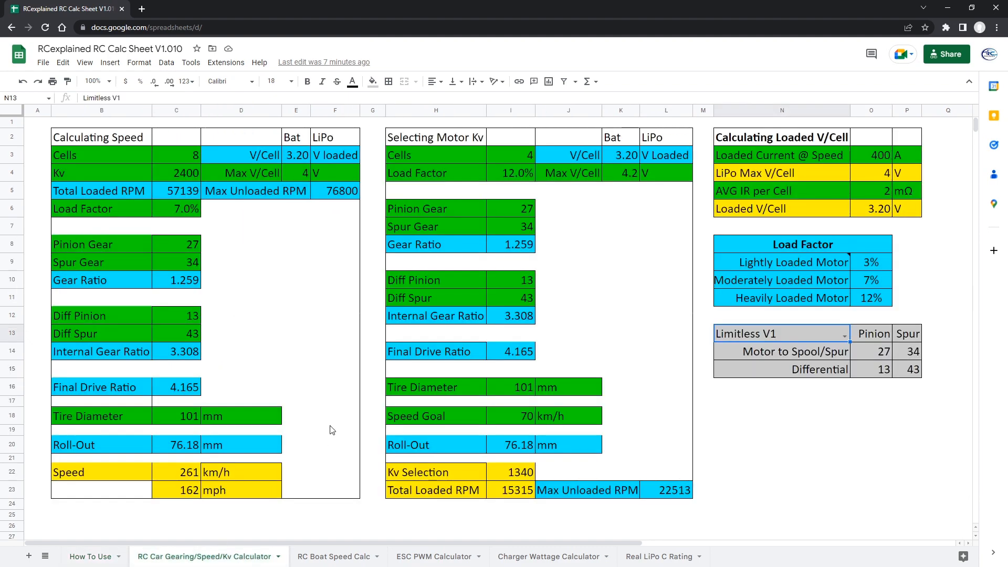
pyautogui.click(871, 416)
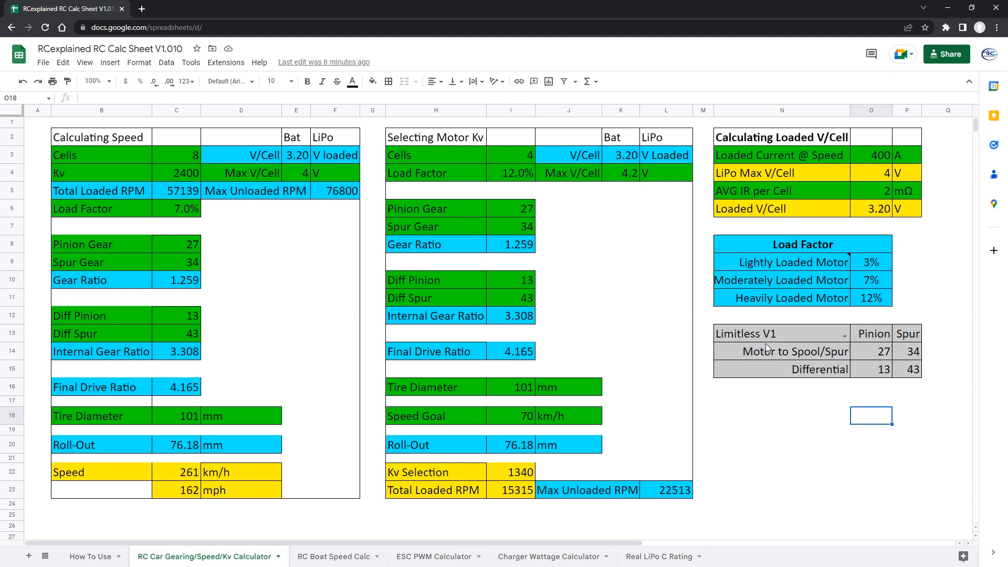
pyautogui.click(845, 336)
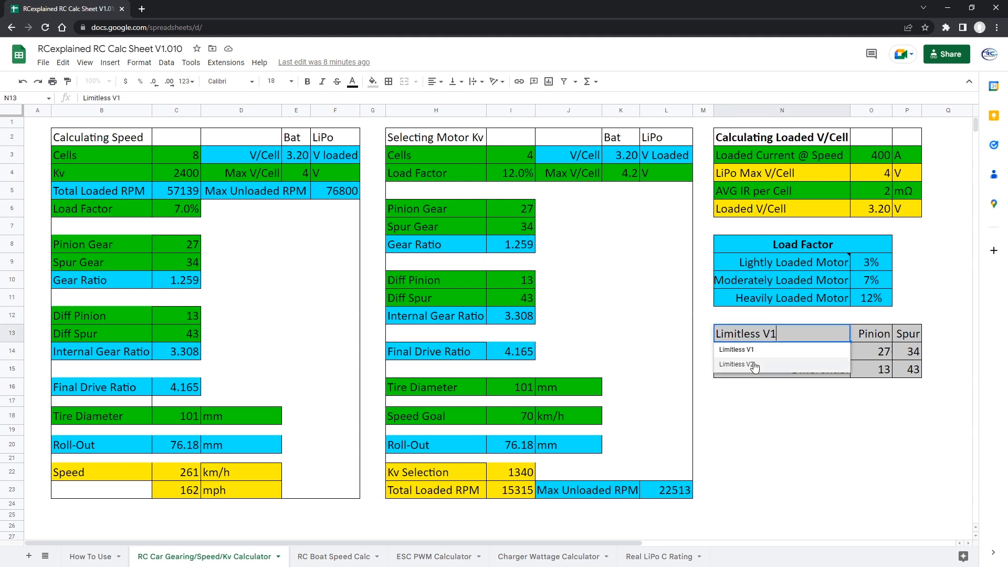
pyautogui.click(743, 363)
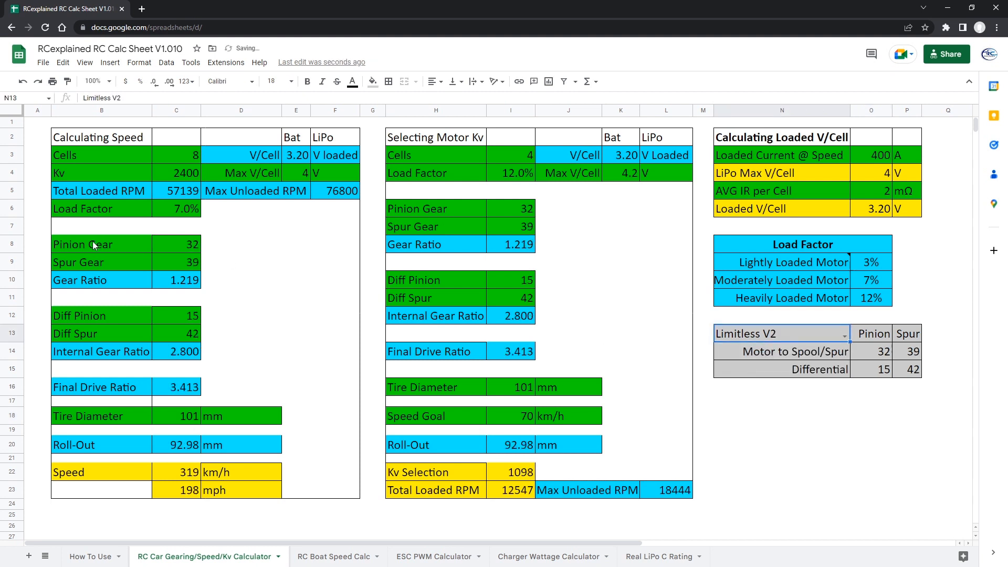
# Review the pinion, spur and differential gear values, and the full Calculating Speed and Selecting Motor Kv blocks
pyautogui.moveTo(210, 246); pyautogui.dragTo(125, 263)
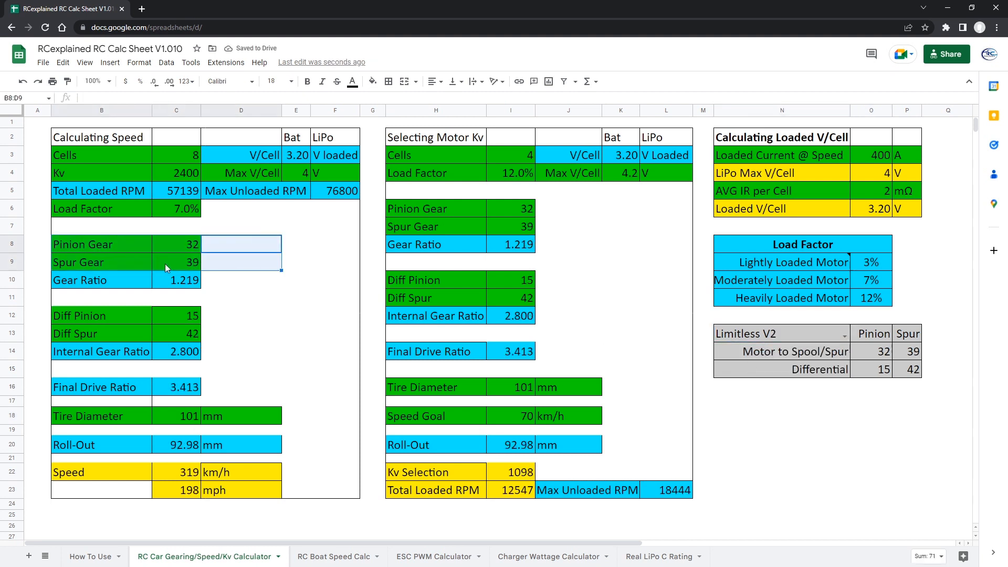
pyautogui.moveTo(227, 318); pyautogui.dragTo(103, 341)
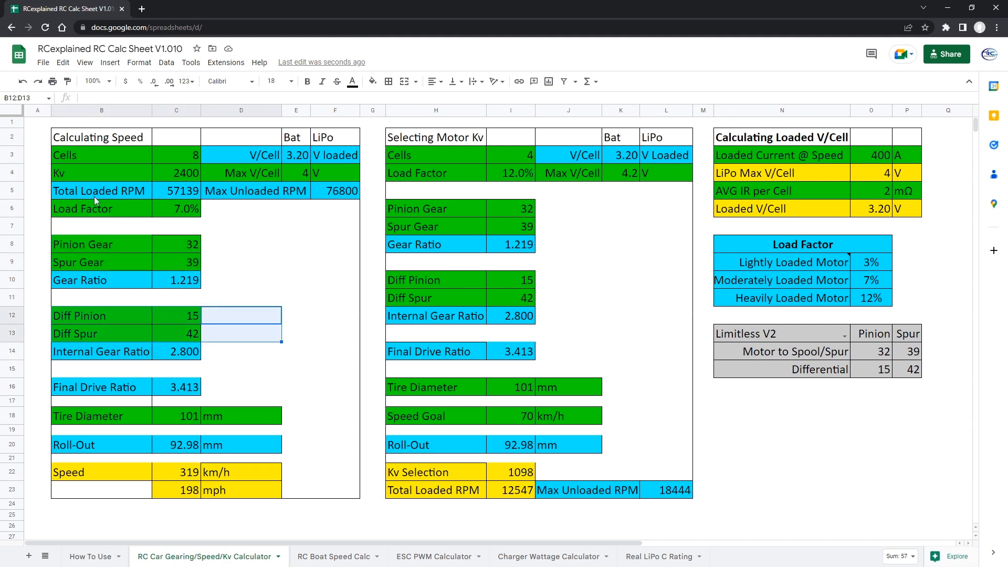
pyautogui.moveTo(87, 141); pyautogui.dragTo(367, 507)
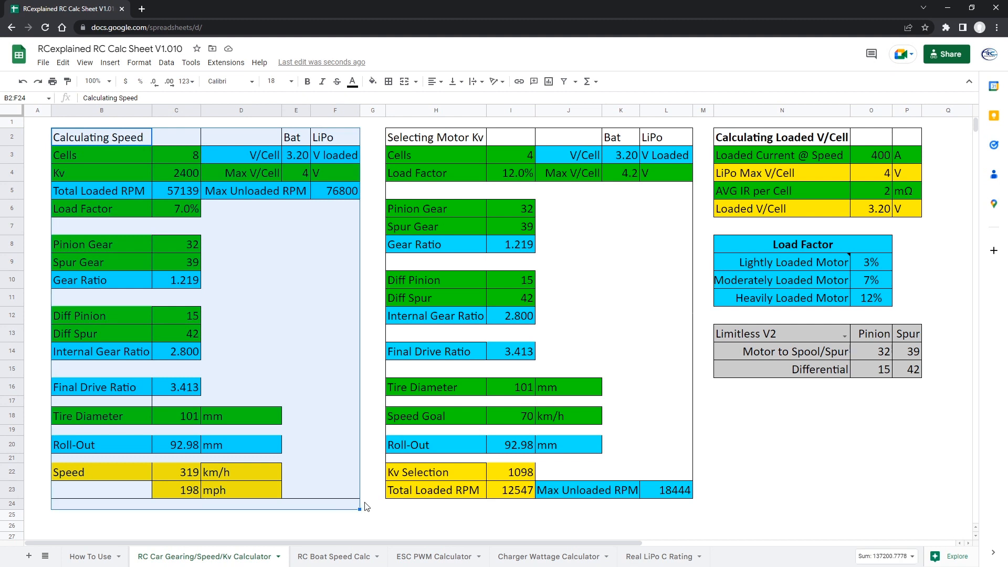
pyautogui.click(493, 402)
pyautogui.moveTo(423, 137); pyautogui.dragTo(675, 496)
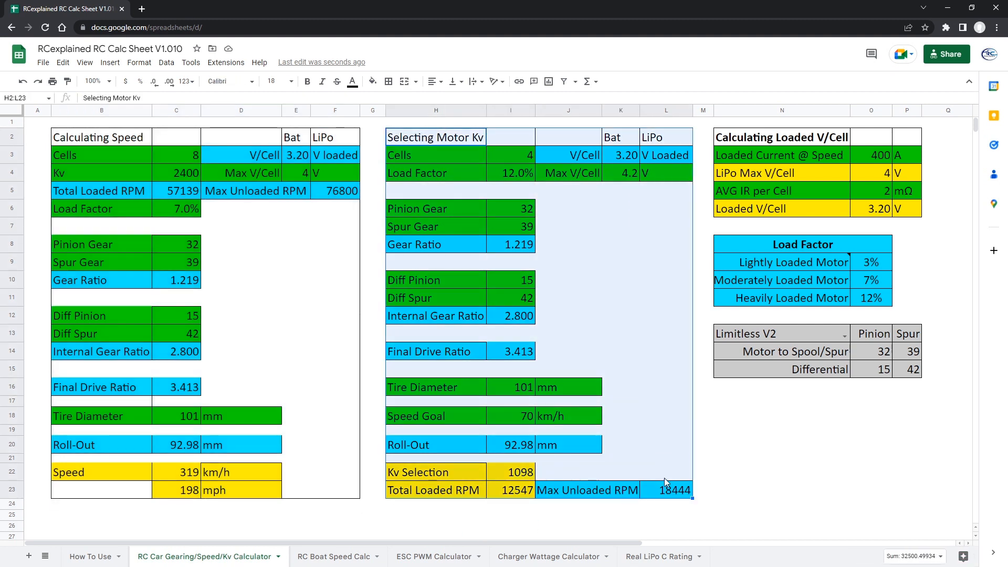
pyautogui.click(555, 314)
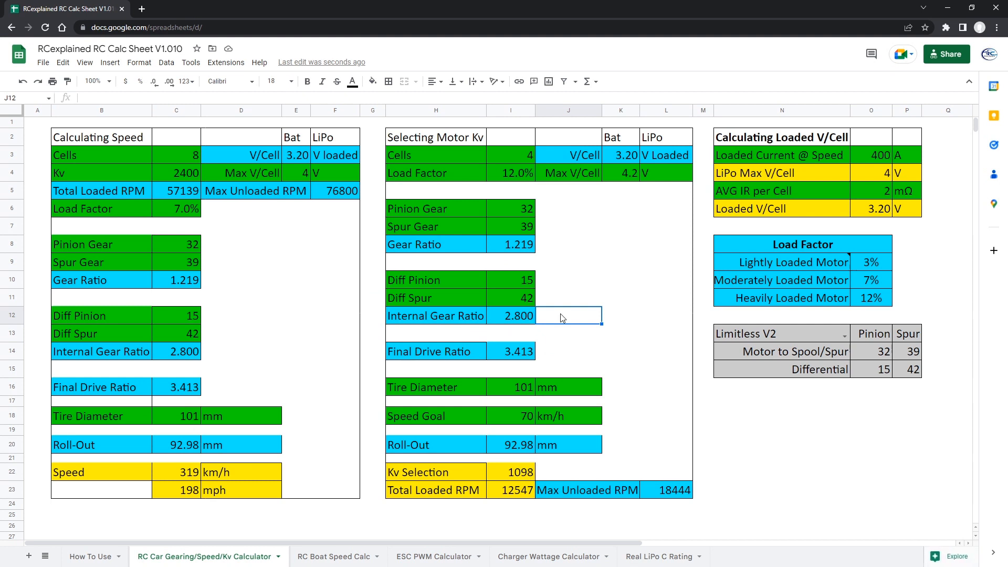
# Check the available car models in the gearing reference table and keep Limitless V2 selected
pyautogui.click(844, 336)
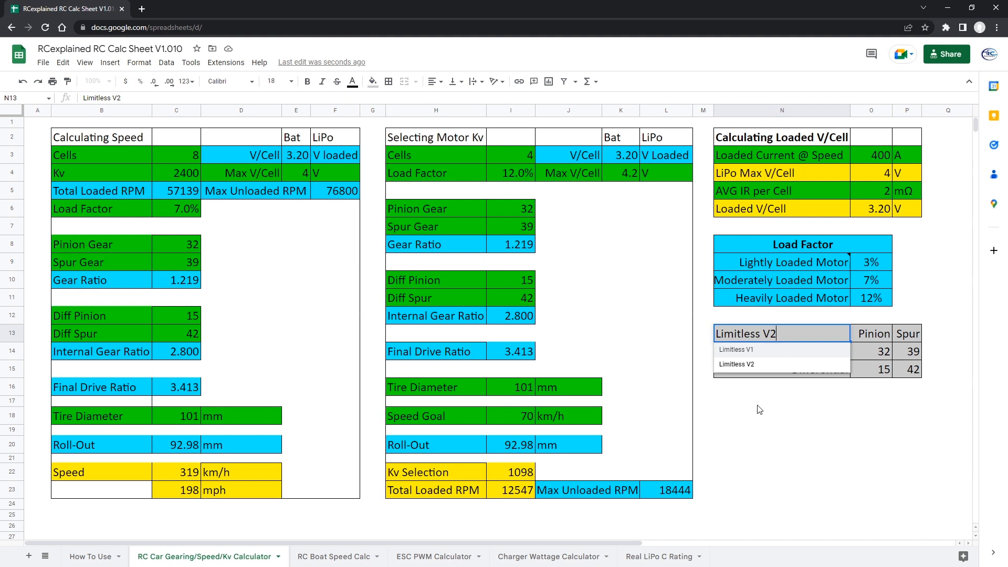
pyautogui.click(745, 366)
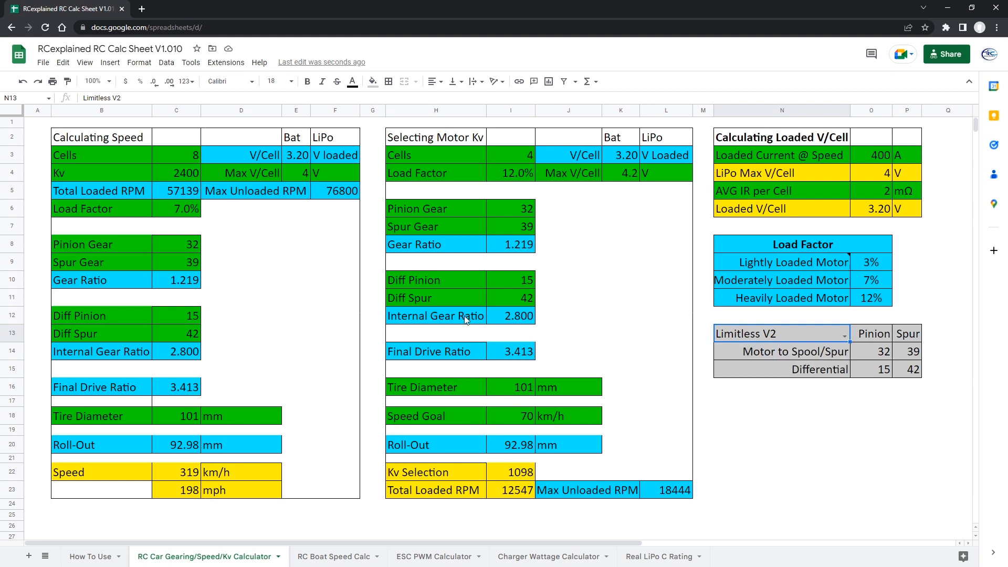
pyautogui.click(250, 238)
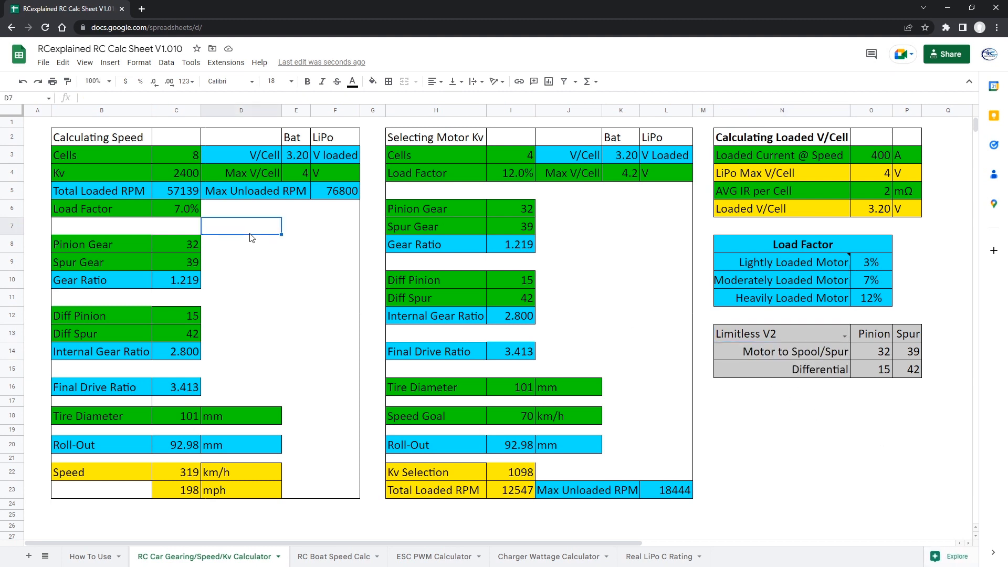
# In the Calculating Speed block, set the motor Kv to 1650 and the Max V/Cell to 4.2 V
pyautogui.click(169, 175)
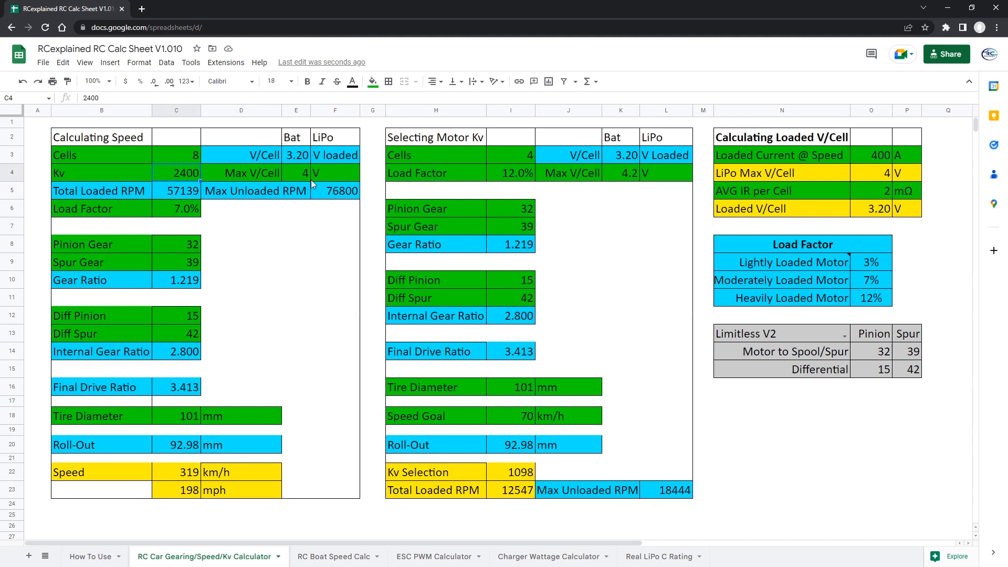
pyautogui.write('1650')
pyautogui.press('Return')
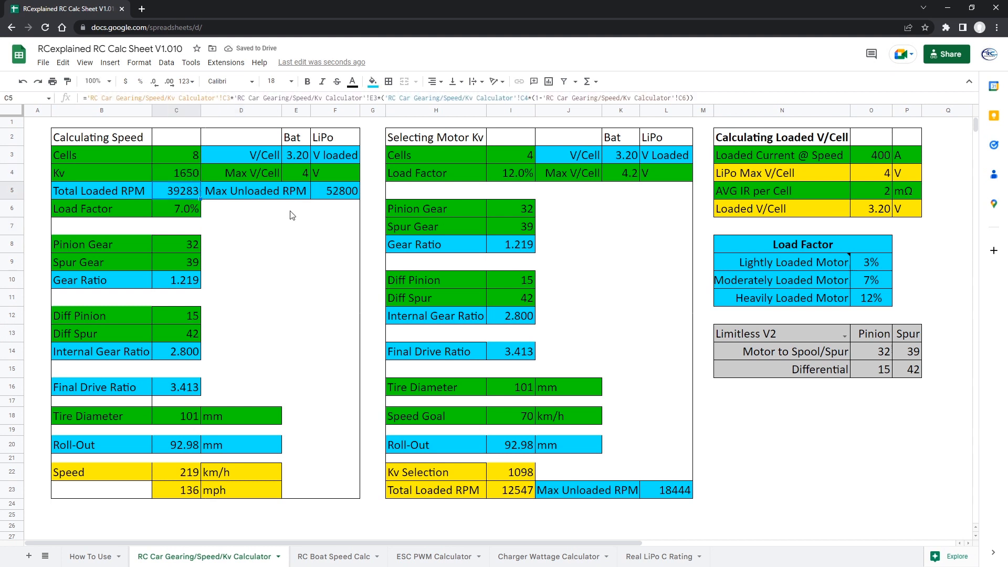
pyautogui.click(300, 172)
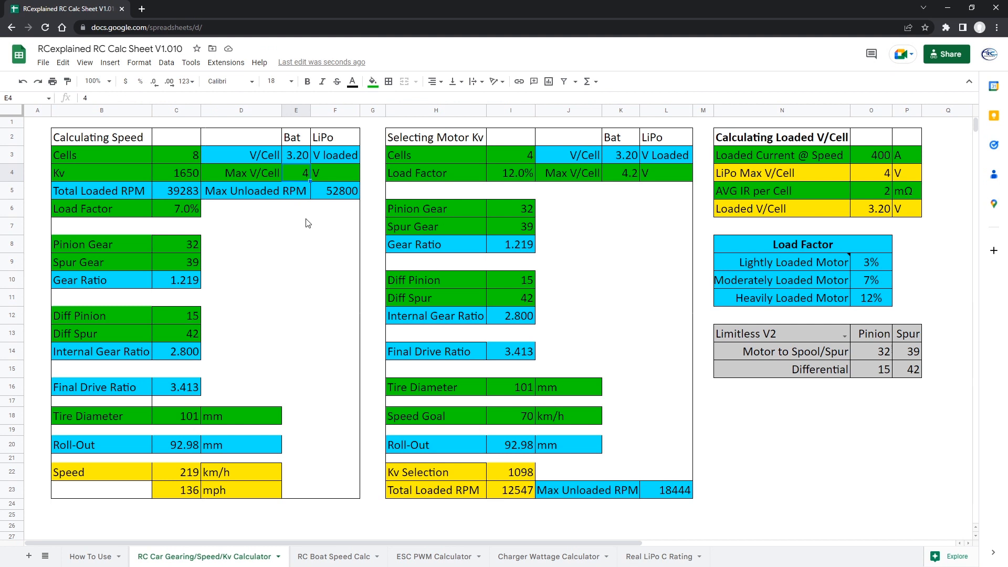
pyautogui.write('4.2')
pyautogui.press('Return')
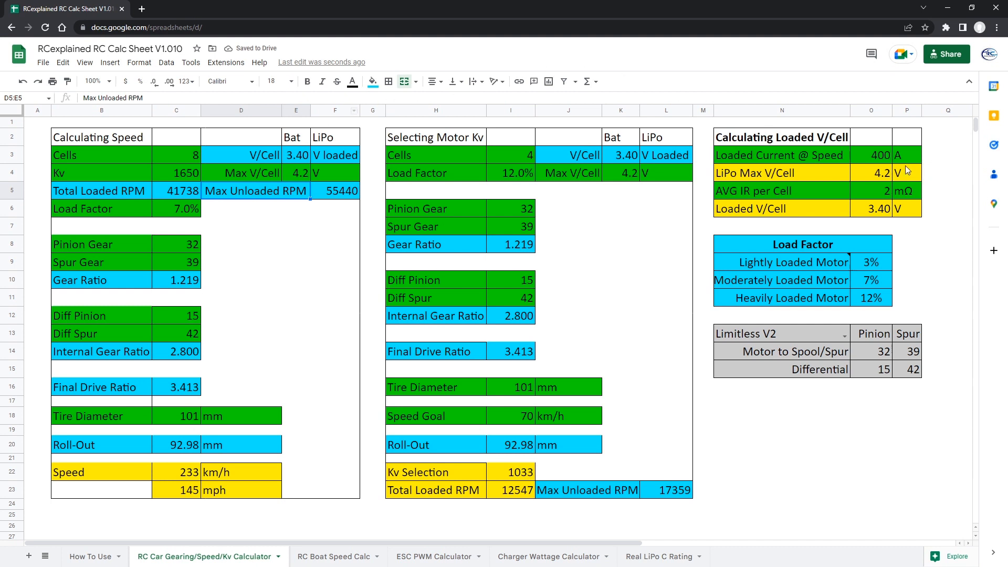
# Inspect the speed calculator's loaded V/Cell and Kv cells and the loaded current and LiPo max voltage they relate to
pyautogui.click(835, 138)
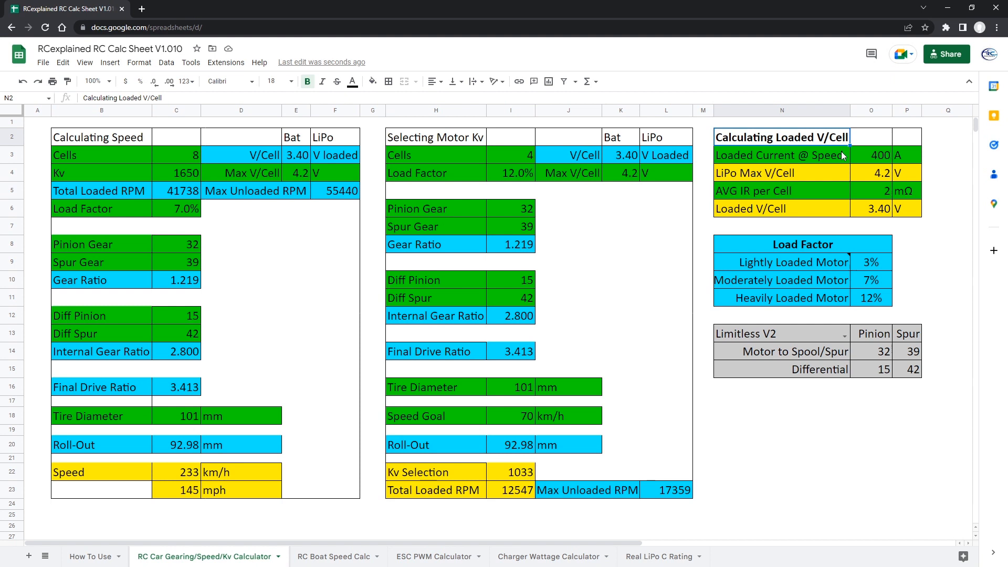
pyautogui.click(308, 155)
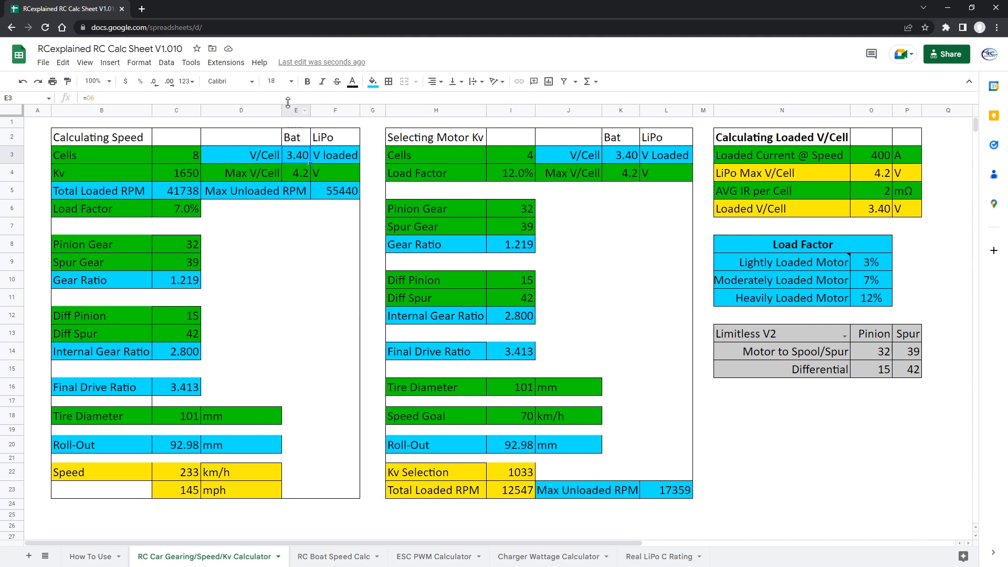
pyautogui.click(870, 158)
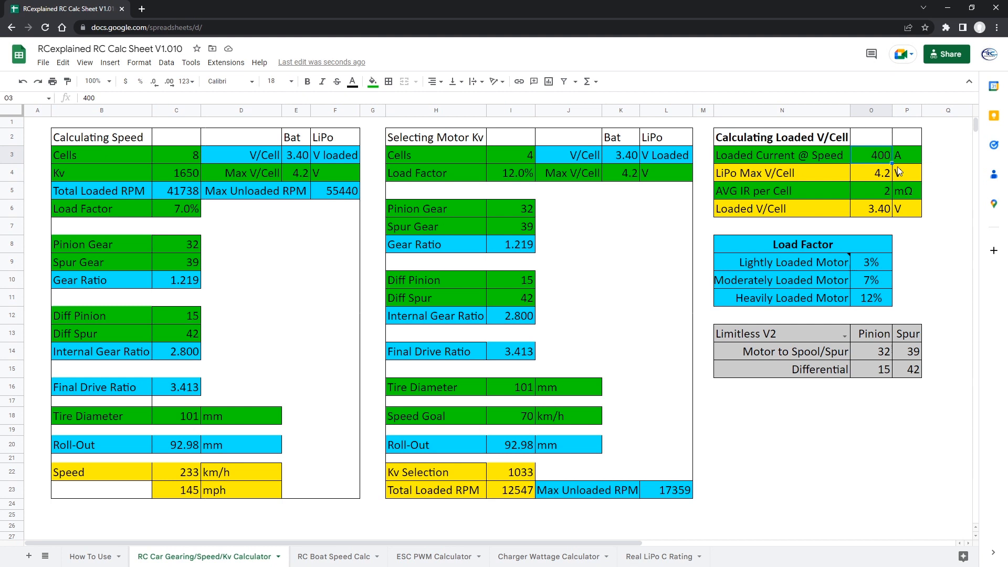
pyautogui.click(872, 175)
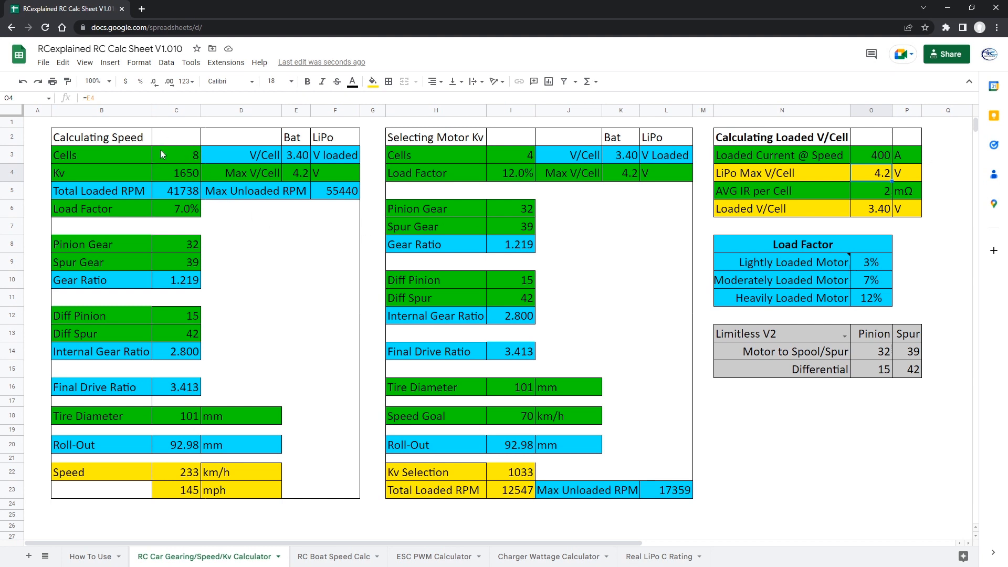
pyautogui.click(184, 173)
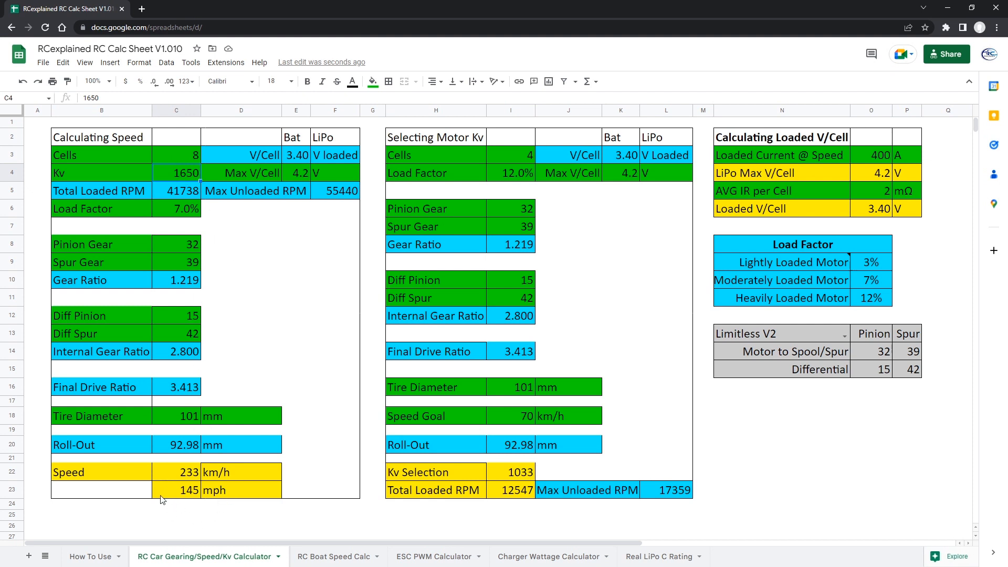
pyautogui.click(875, 143)
pyautogui.click(876, 157)
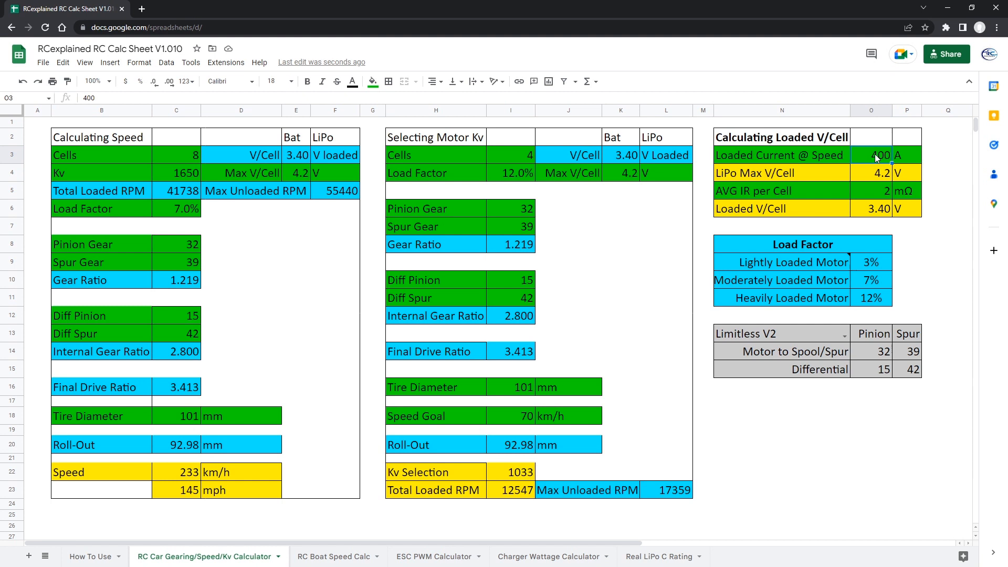
# Enter 2 mΩ as the AVG IR per Cell in the Calculating Loaded V/Cell table
pyautogui.click(875, 198)
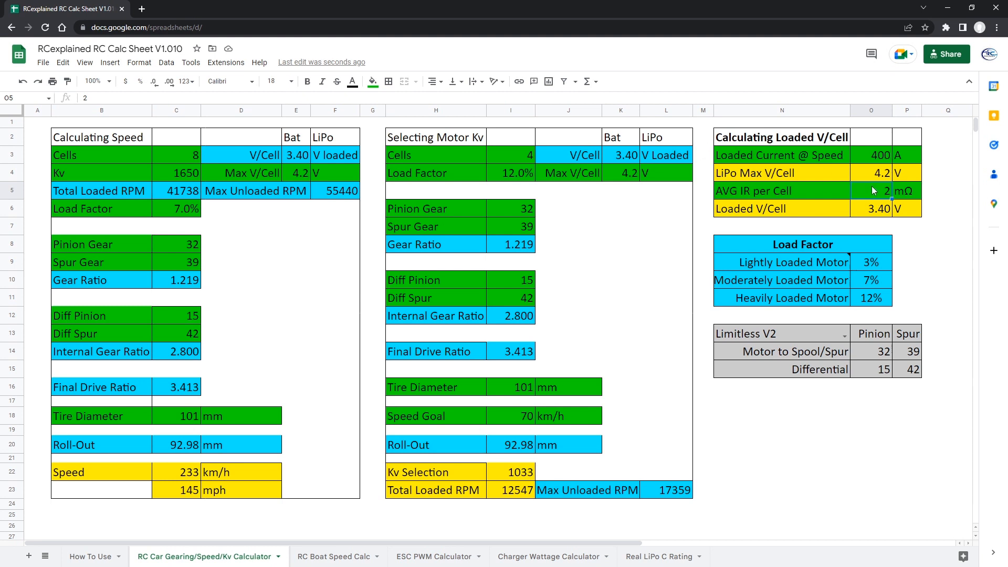
pyautogui.doubleClick(894, 193)
pyautogui.write('2')
pyautogui.press('Return')
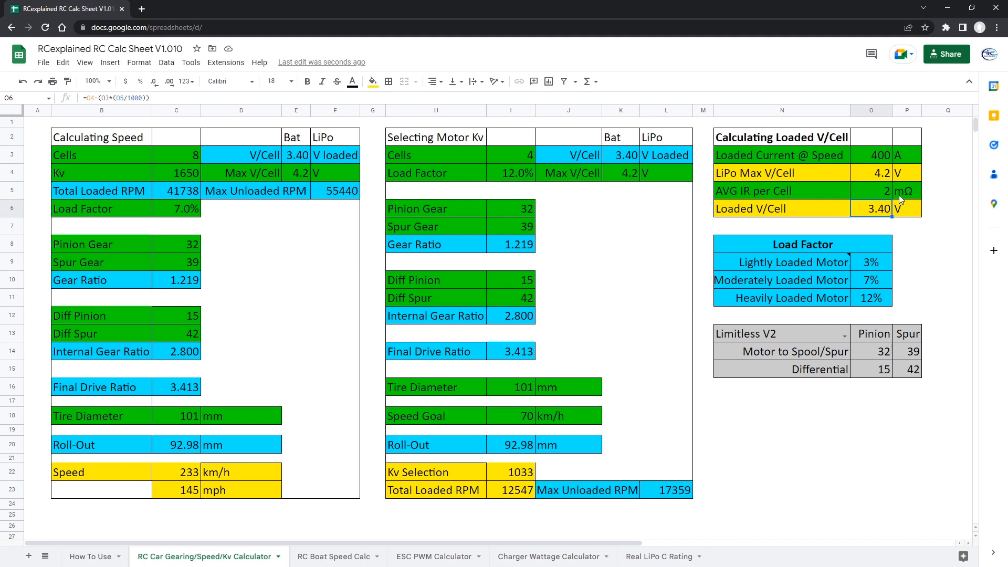
# Highlight the whole Calculating Loaded V/Cell table to review its inputs and result
pyautogui.press('Up')
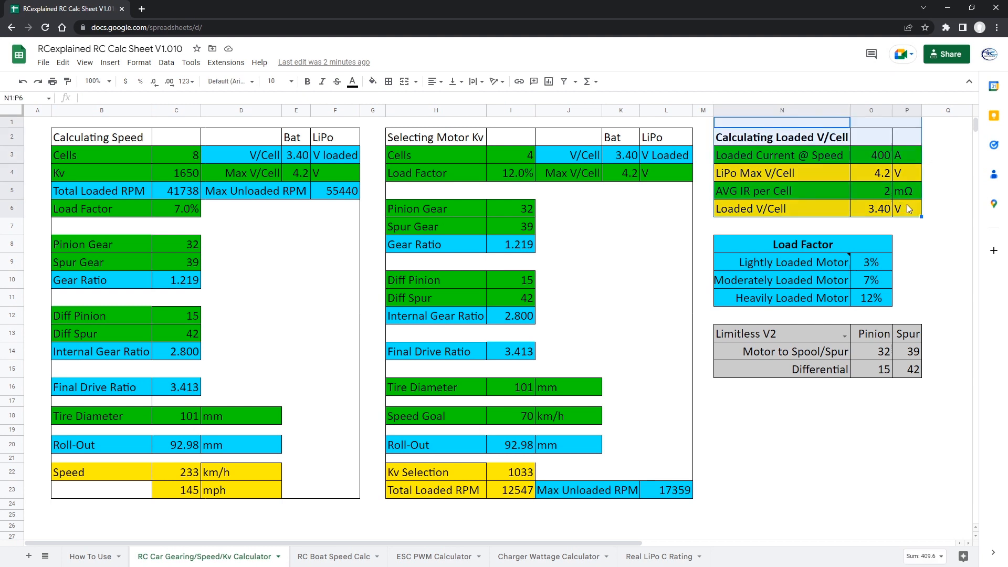
pyautogui.click(795, 172)
pyautogui.moveTo(765, 138); pyautogui.dragTo(904, 207)
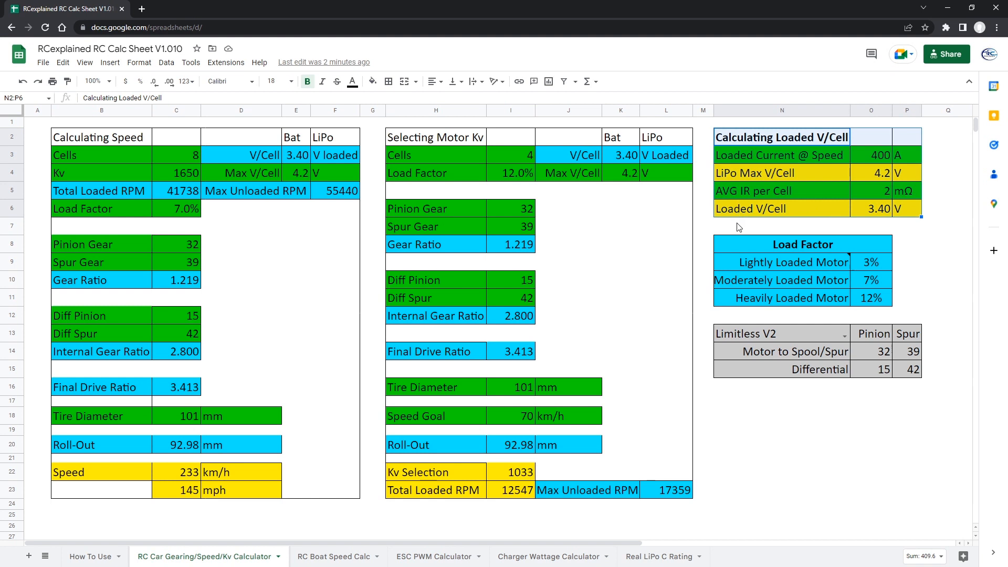
pyautogui.click(265, 229)
# Override the linked loaded V/Cell in the Calculating Speed block with a manual value of 3.2
pyautogui.click(293, 160)
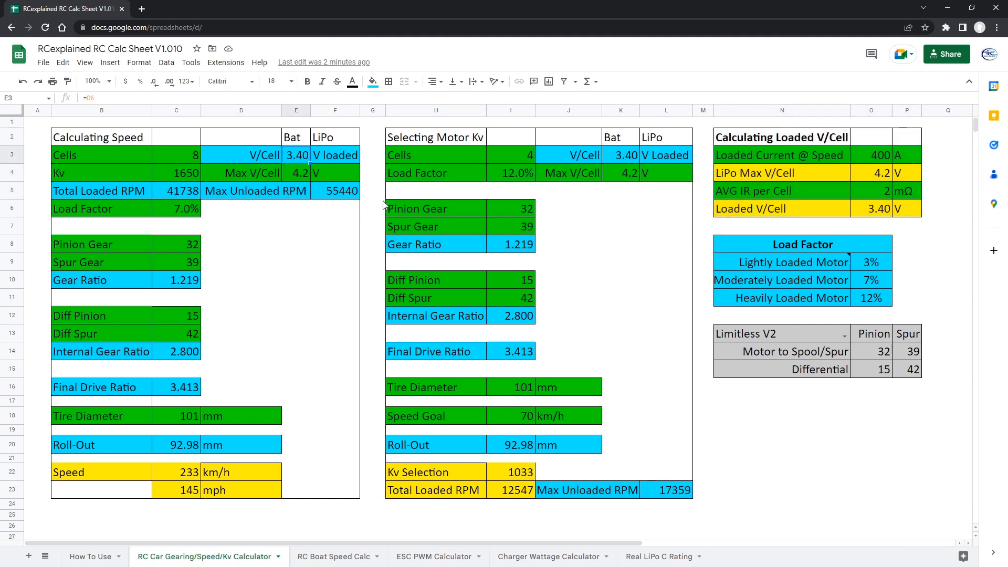
pyautogui.write('3.2')
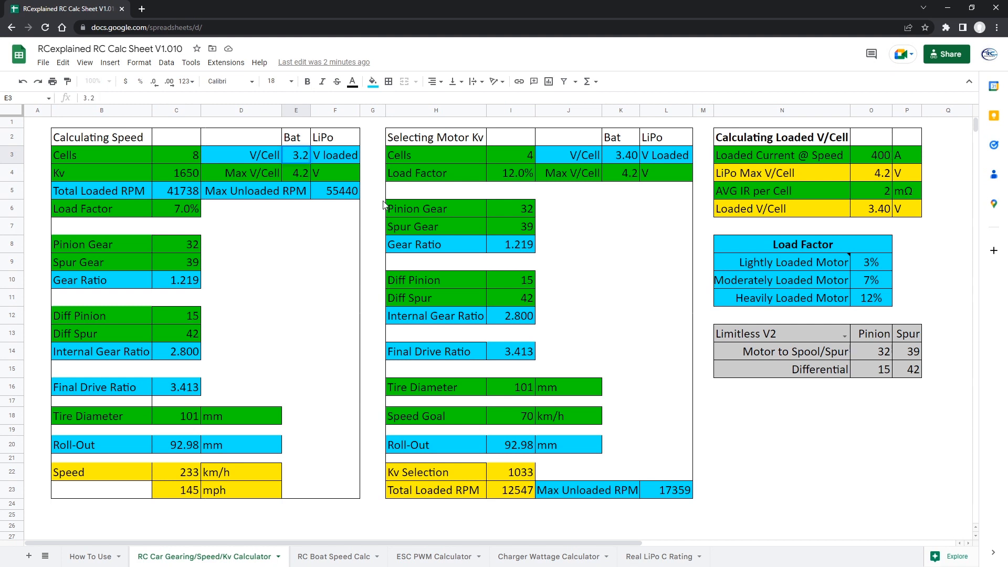
pyautogui.press('Return')
pyautogui.click(295, 160)
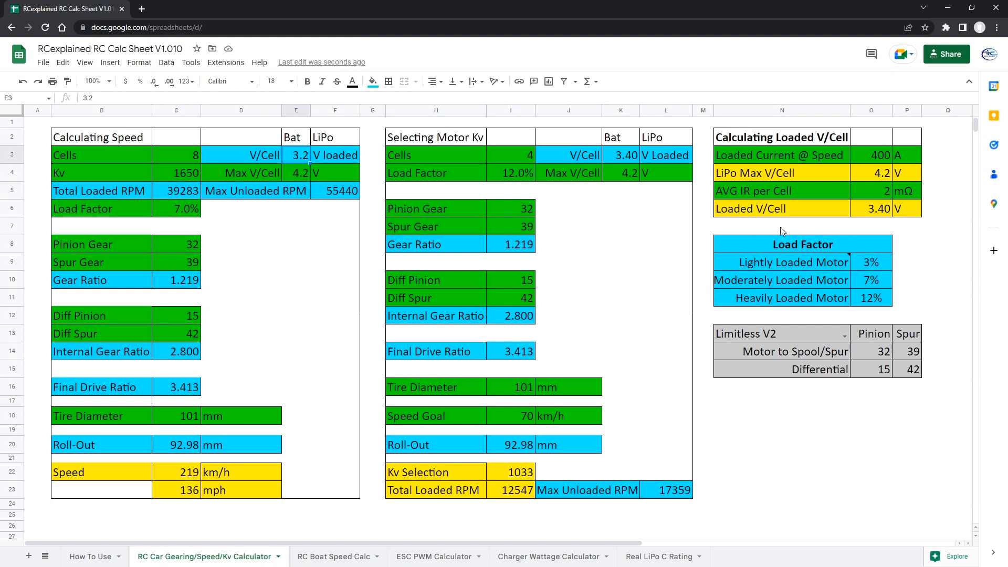
# Check the Loaded V/Cell formula and undo the manual V/Cell override in the Calculating Speed block
pyautogui.click(875, 210)
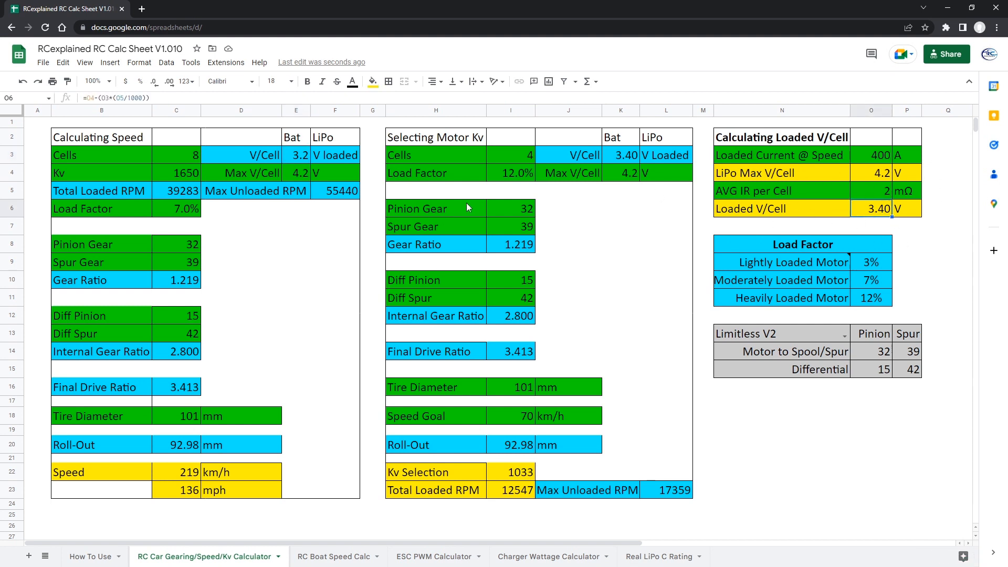
pyautogui.click(300, 157)
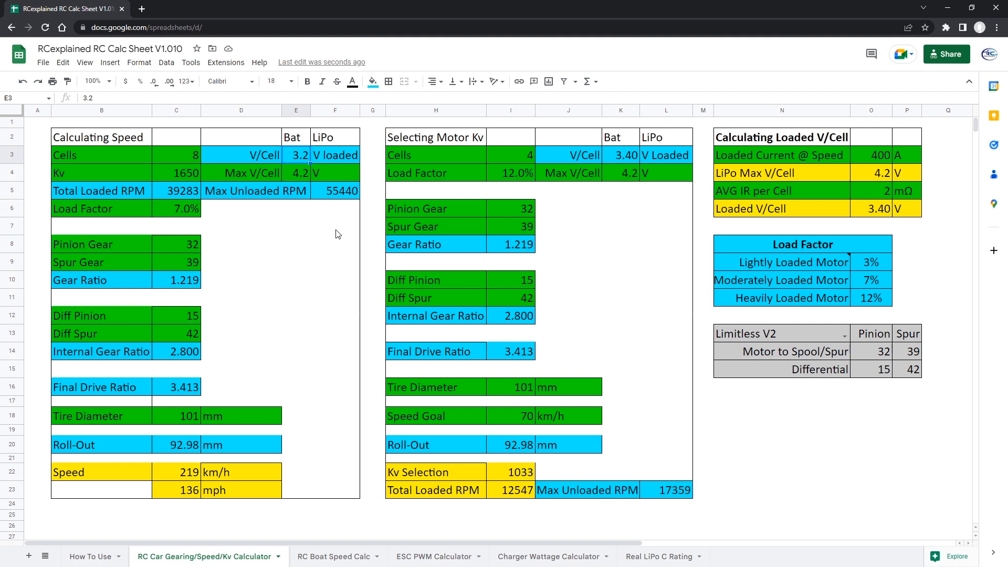
pyautogui.hotkey('ctrl', 'z')
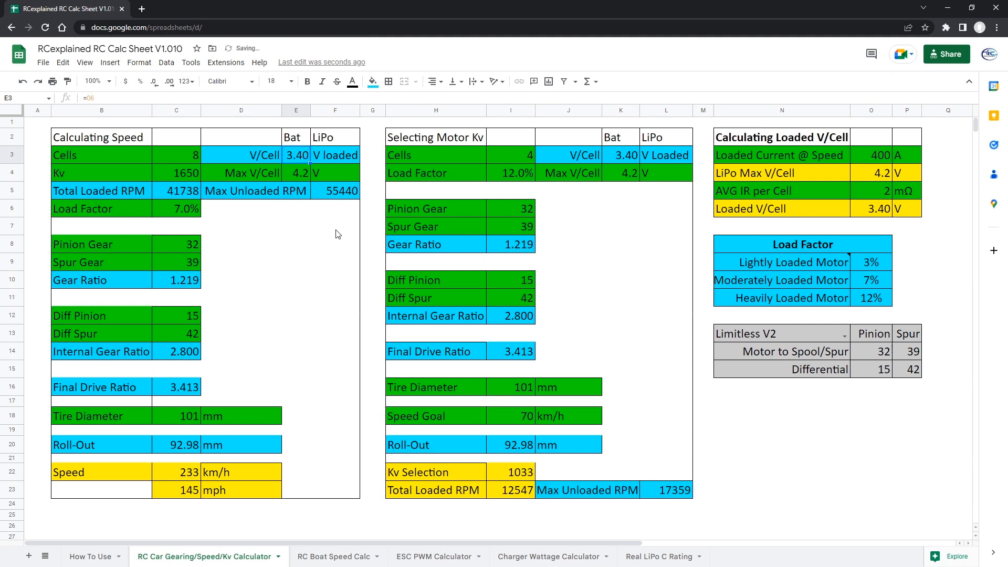
pyautogui.press('Down')
pyautogui.press('Down')
pyautogui.press('Down')
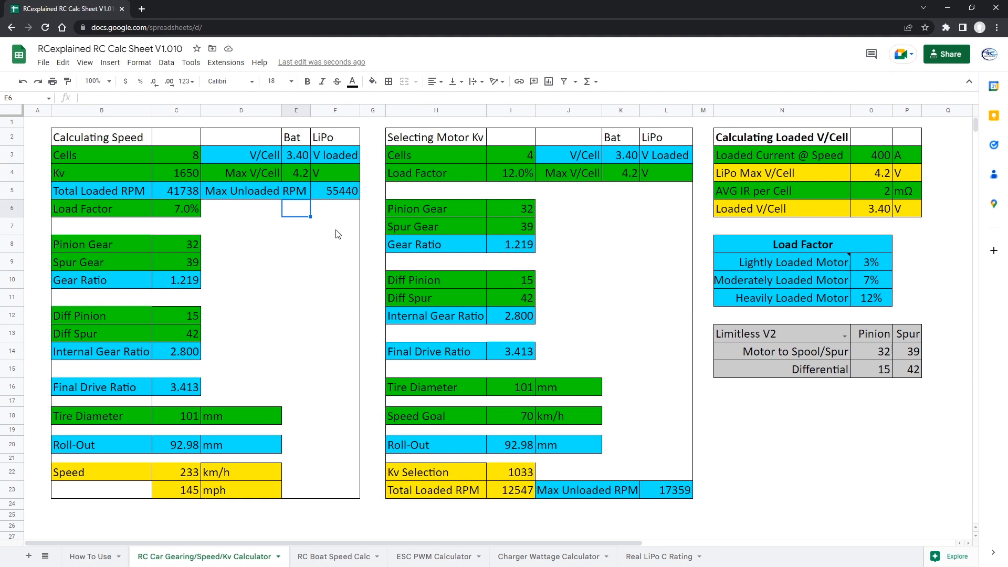
# Try Limitless V1 as the car model and check the linked Pinion Gear cell in the Calculating Speed block
pyautogui.click(844, 336)
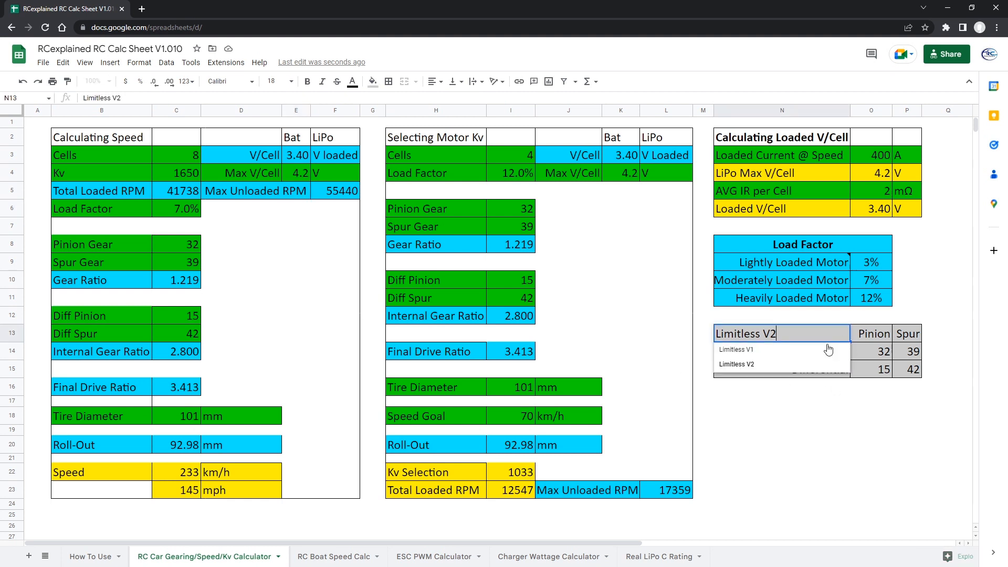
pyautogui.click(730, 350)
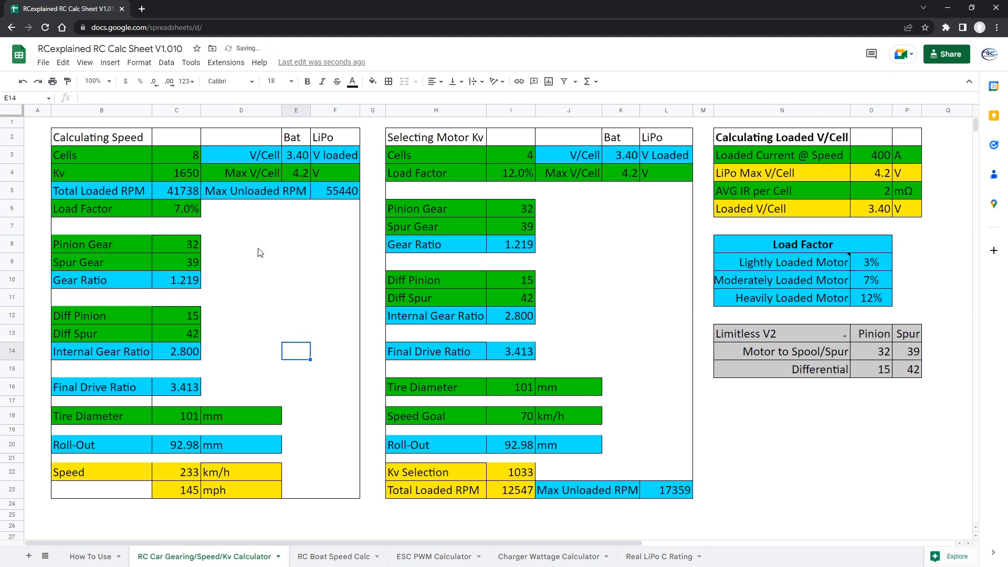
pyautogui.click(218, 265)
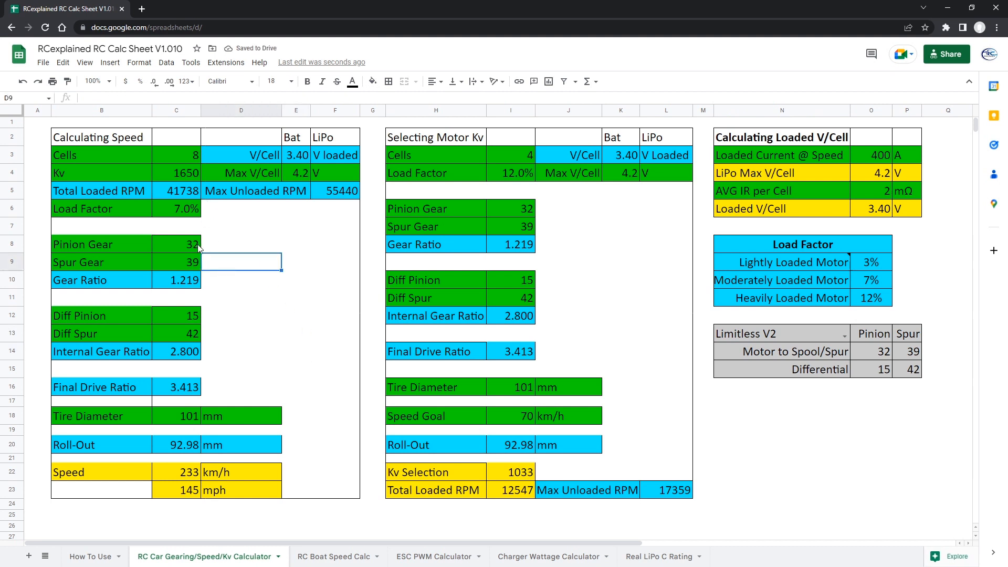
pyautogui.click(180, 247)
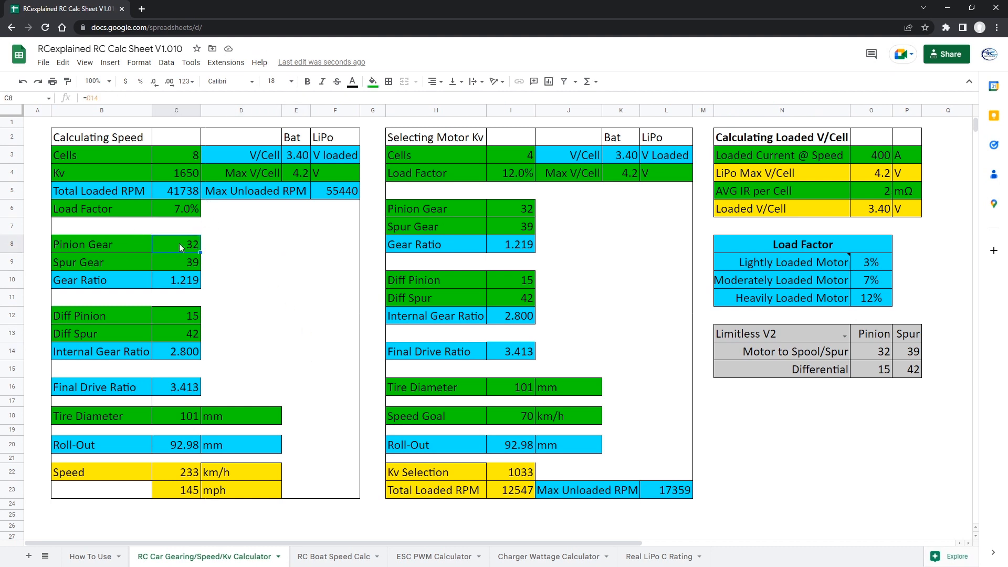
pyautogui.click(225, 250)
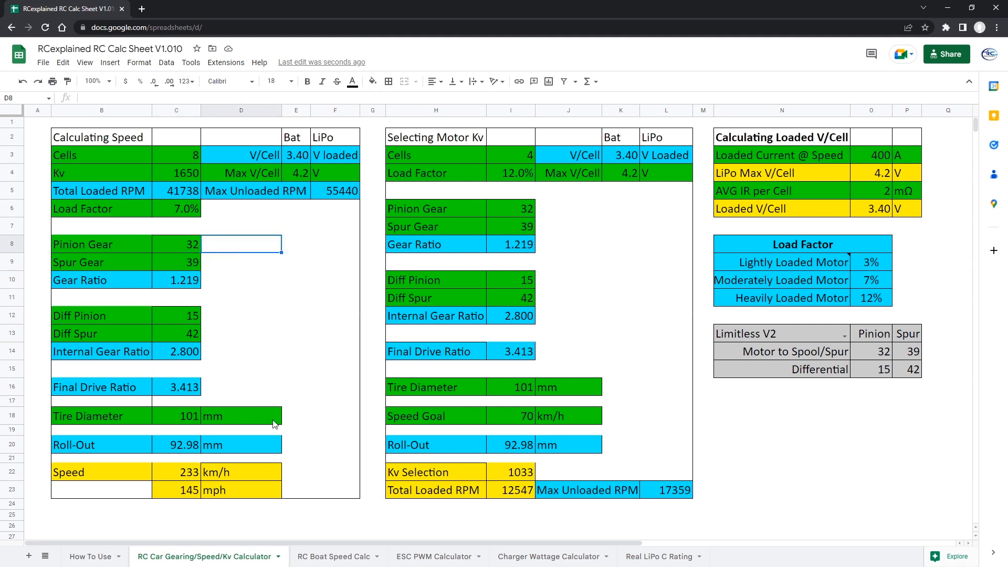
# Examine the mph speed result's formula and the Kv input in the Calculating Speed block
pyautogui.click(189, 494)
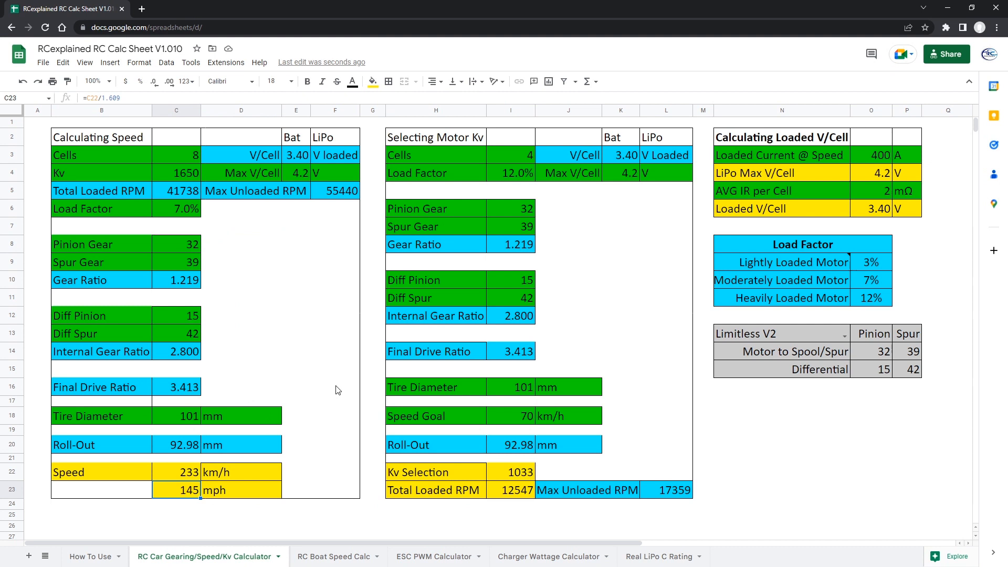
pyautogui.click(247, 304)
pyautogui.click(251, 289)
pyautogui.click(172, 173)
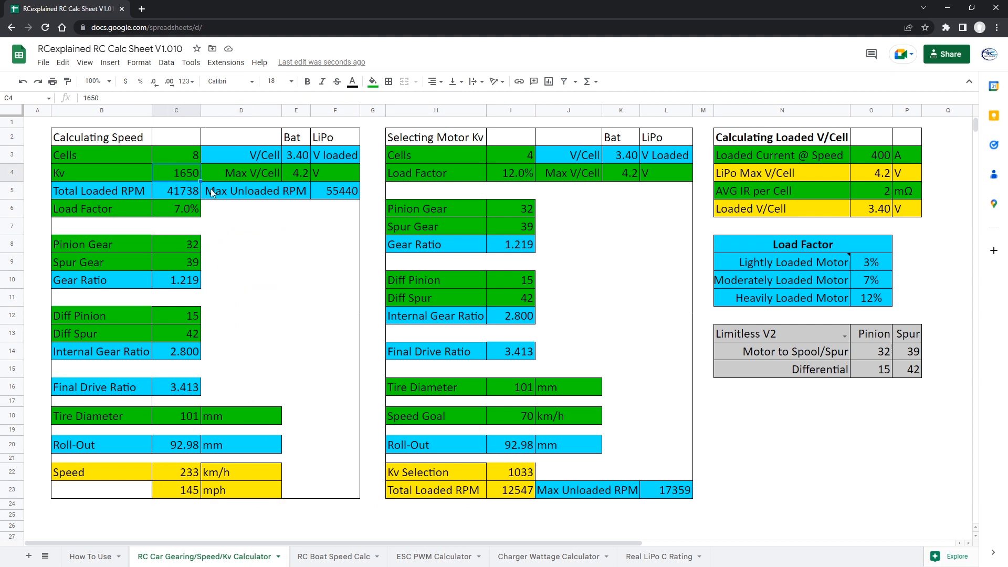
pyautogui.click(251, 265)
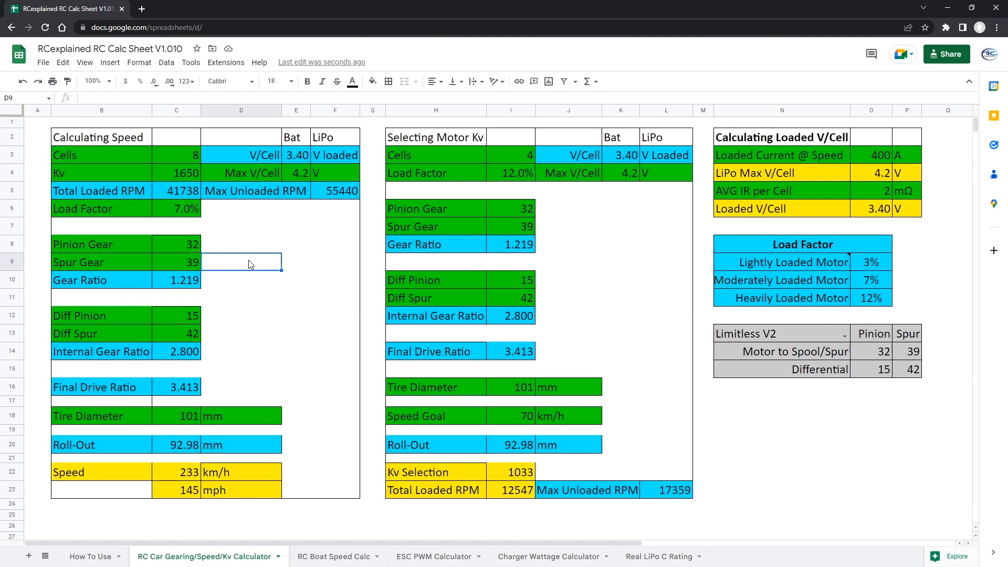
pyautogui.click(294, 293)
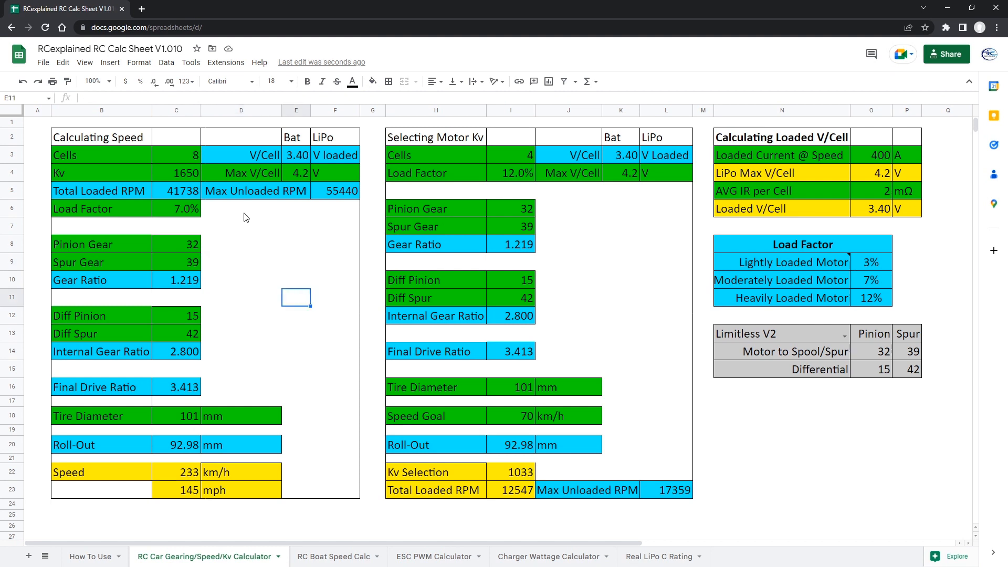
# Set the motor Kv in the Calculating Speed block to 2400
pyautogui.click(179, 172)
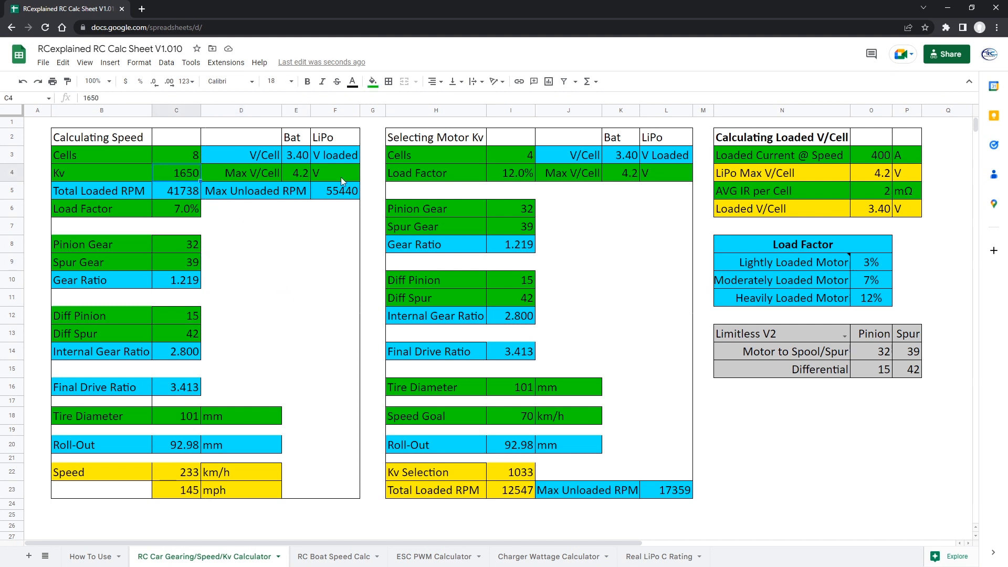
pyautogui.write('2400')
pyautogui.press('Return')
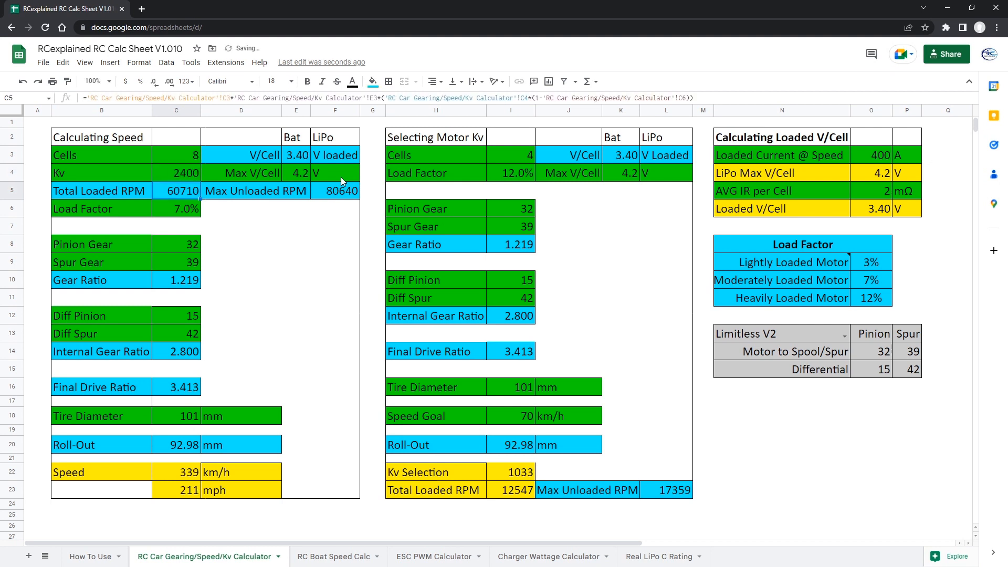
pyautogui.click(227, 213)
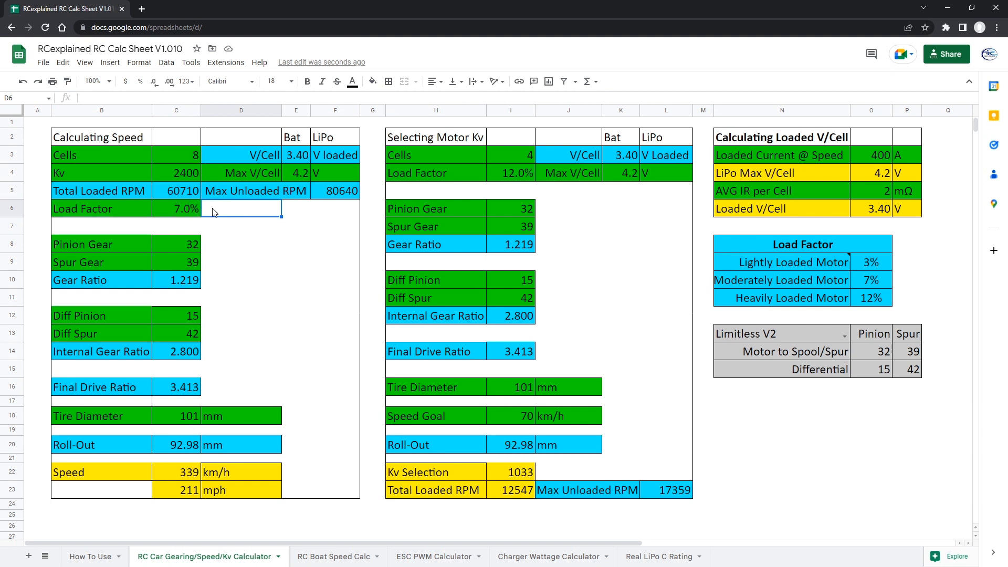
pyautogui.click(277, 334)
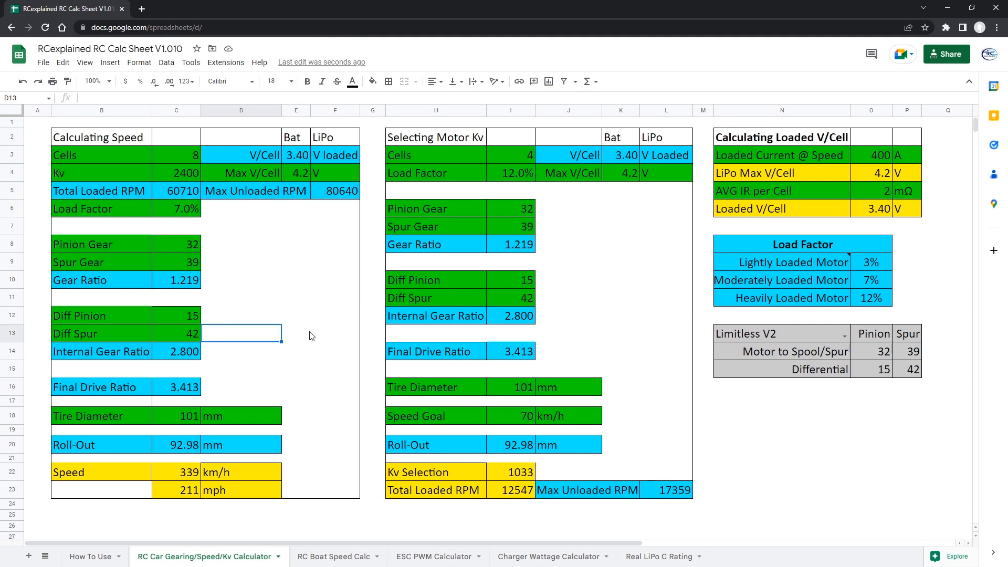
pyautogui.click(290, 304)
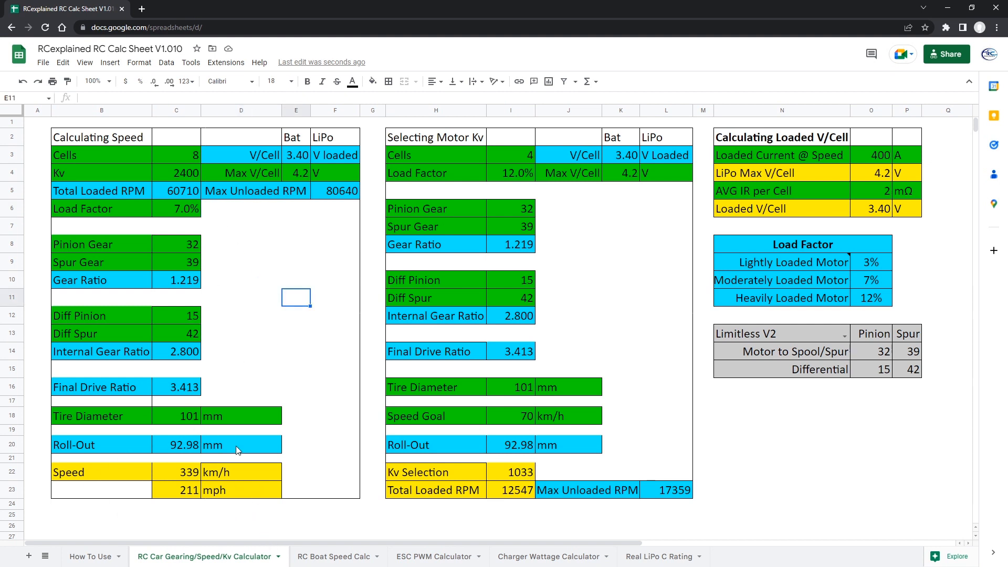
# Override the linked gearing in the Calculating Speed block with a Pinion Gear of 27 and a Spur Gear of 44
pyautogui.click(193, 247)
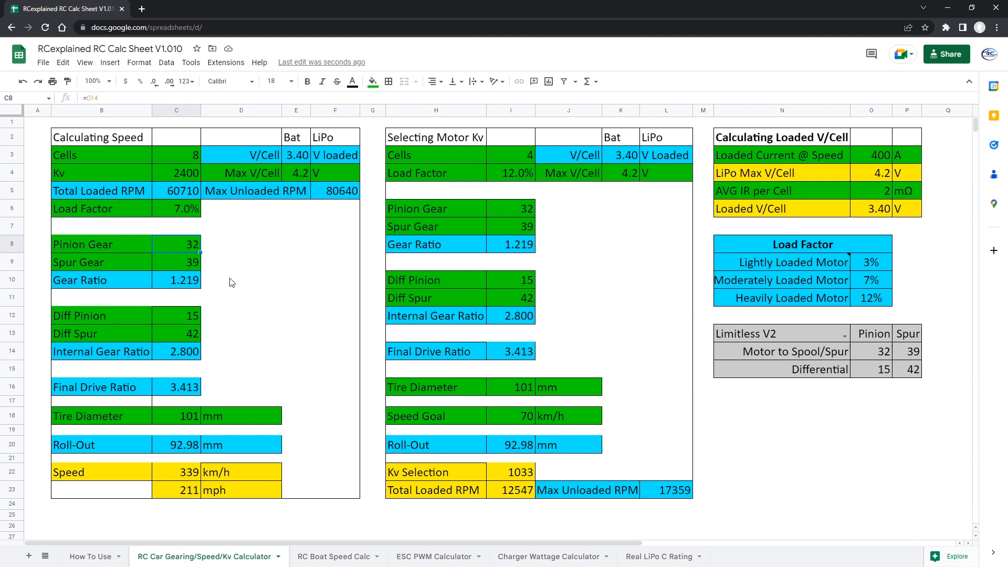
pyautogui.click(231, 246)
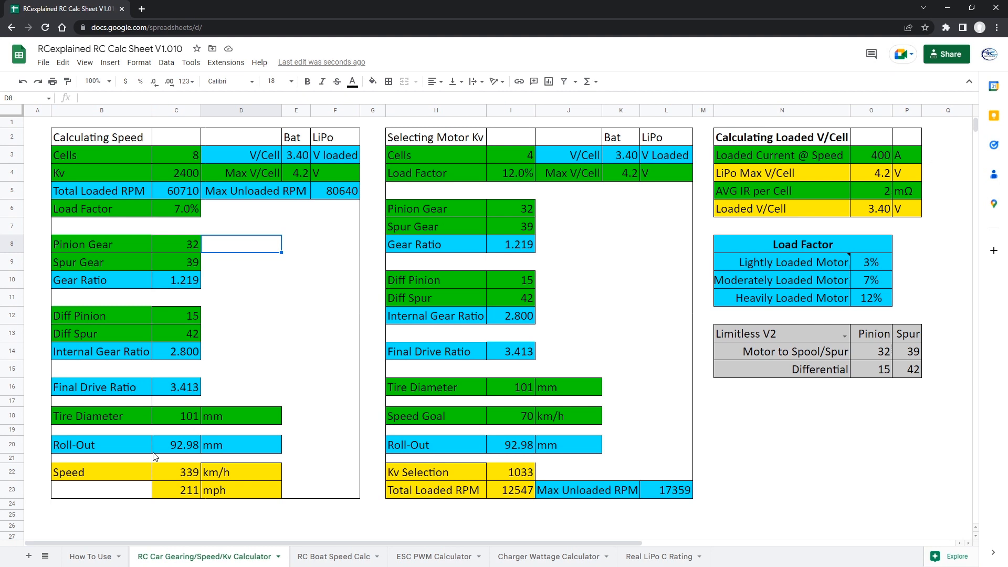
pyautogui.click(249, 263)
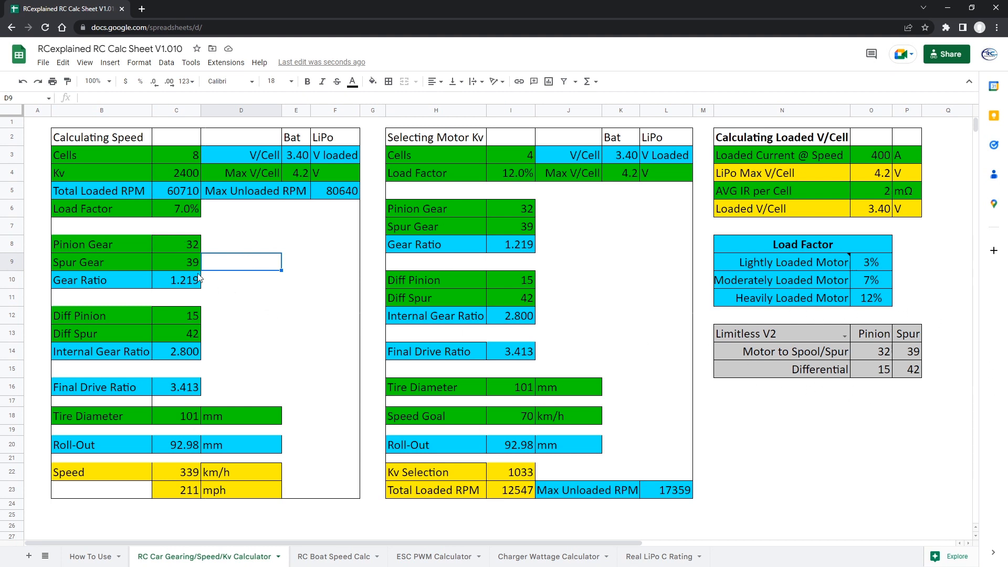
pyautogui.click(171, 249)
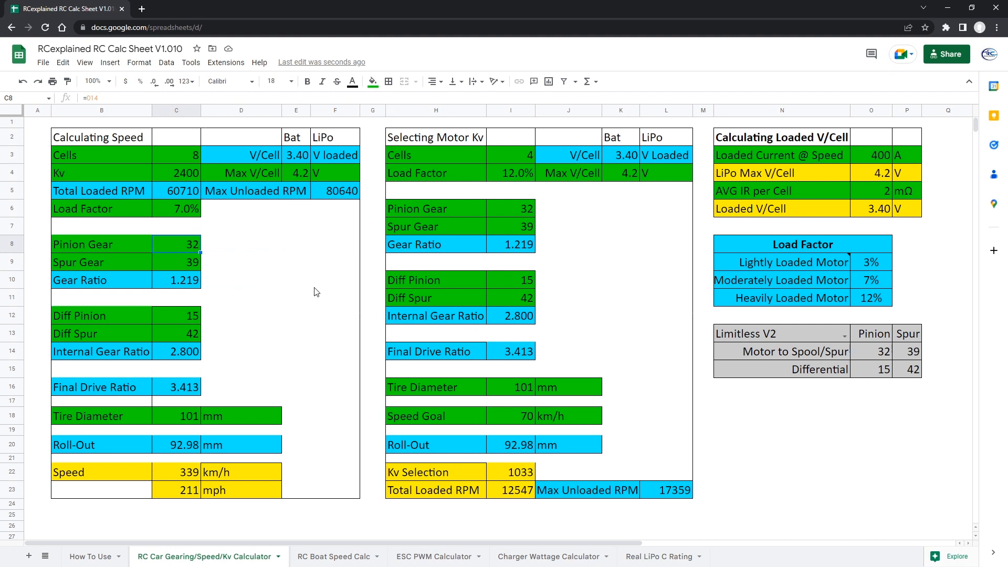
pyautogui.write('27')
pyautogui.press('Return')
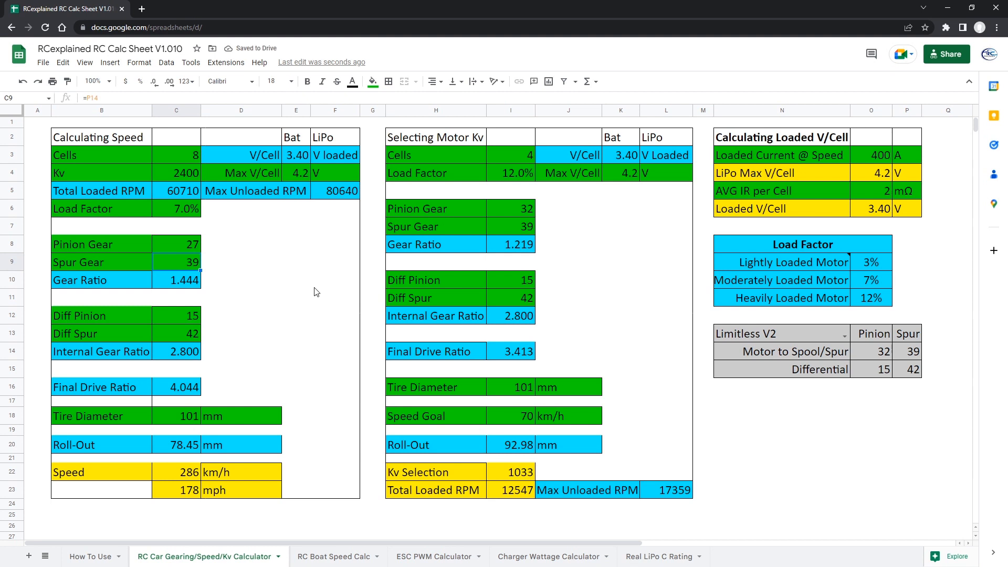
pyautogui.write('44')
pyautogui.press('Return')
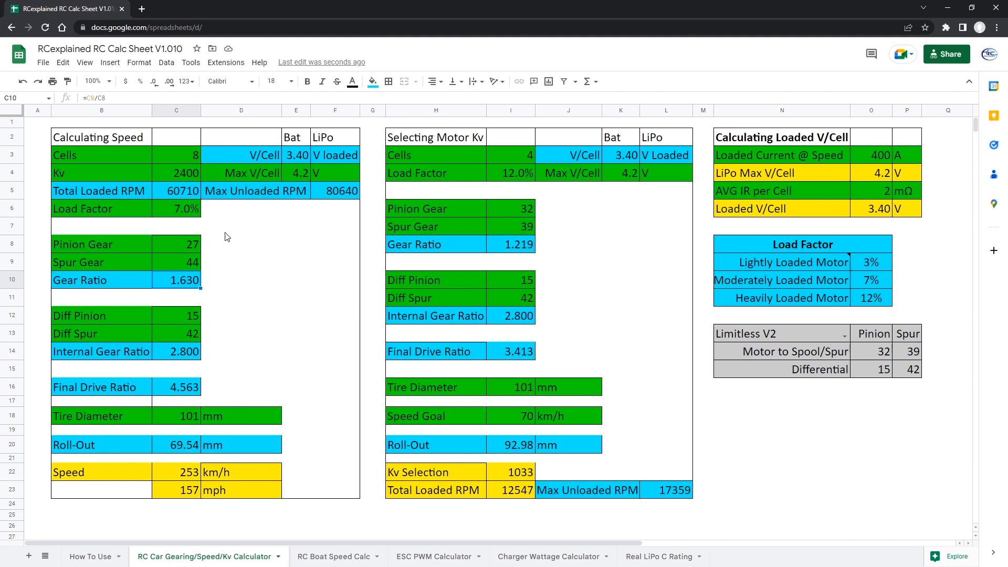
# Undo the manual Spur Gear and Pinion Gear overrides in the Calculating Speed block
pyautogui.click(240, 270)
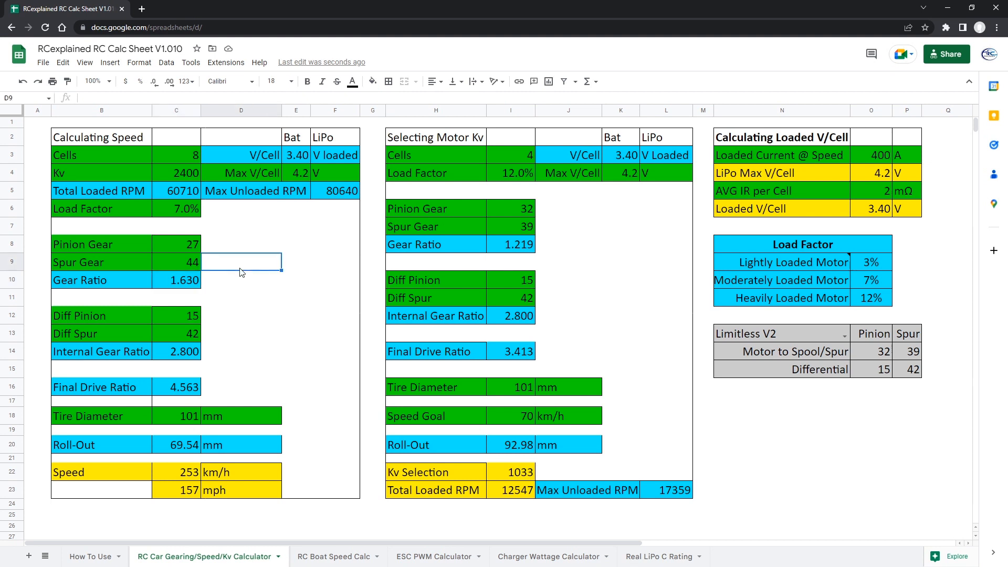
pyautogui.hotkey('ctrl', 'z')
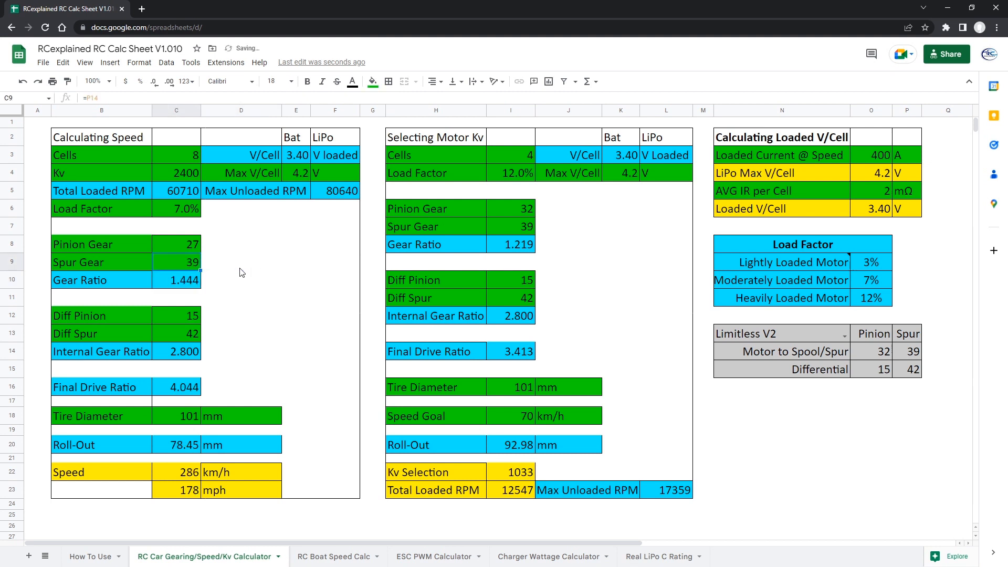
pyautogui.hotkey('ctrl', 'z')
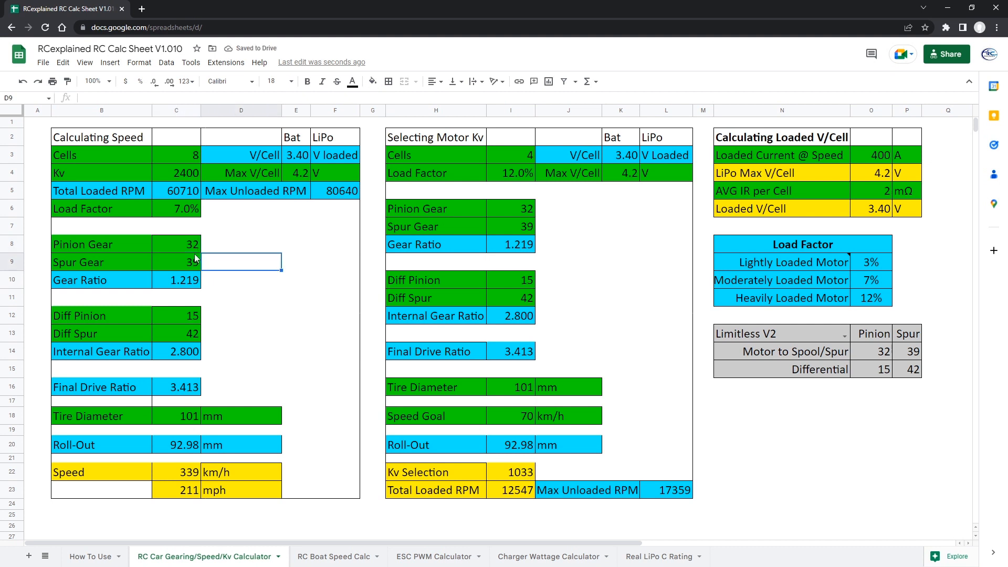
# Restore the manual gearing in the Calculating Speed block, with a Pinion Gear of 27 and a Spur Gear of 44
pyautogui.hotkey('ctrl', 'y')
pyautogui.hotkey('ctrl', 'y')
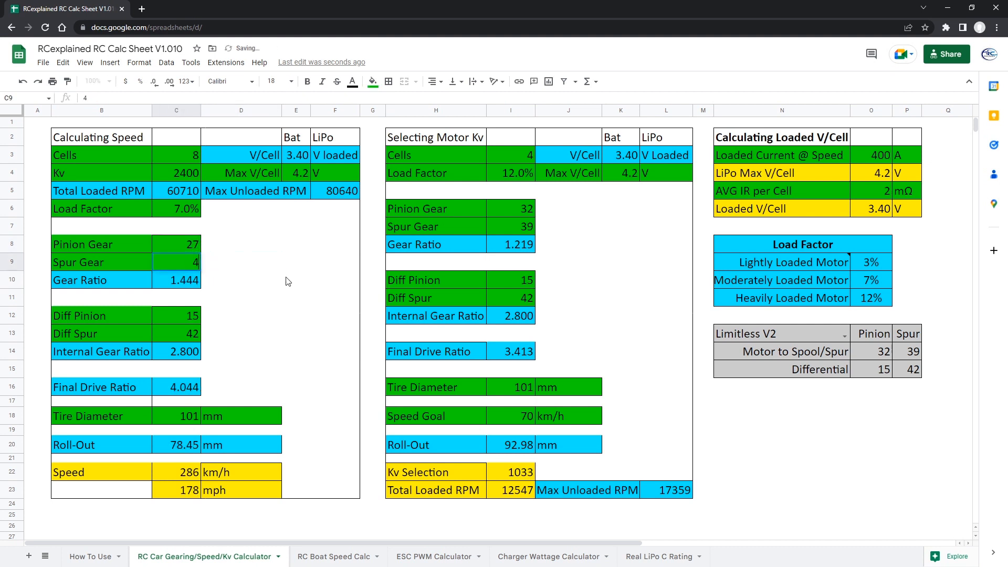
pyautogui.press('Up')
pyautogui.press('Up')
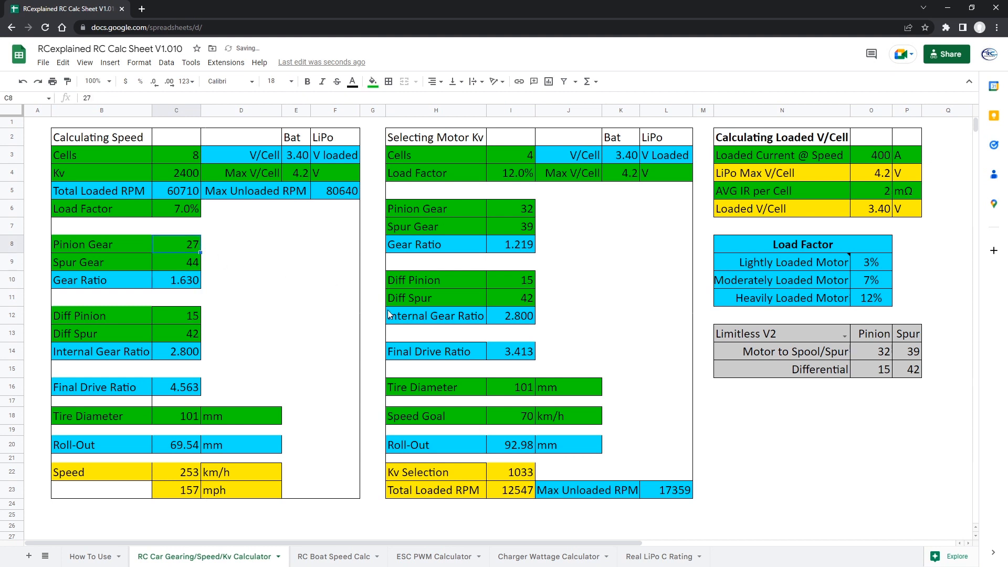
# Relink the Calculating Speed Pinion Gear to the car model's Motor to Spool/Spur pinion with =O14 and check the formula
pyautogui.write('=')
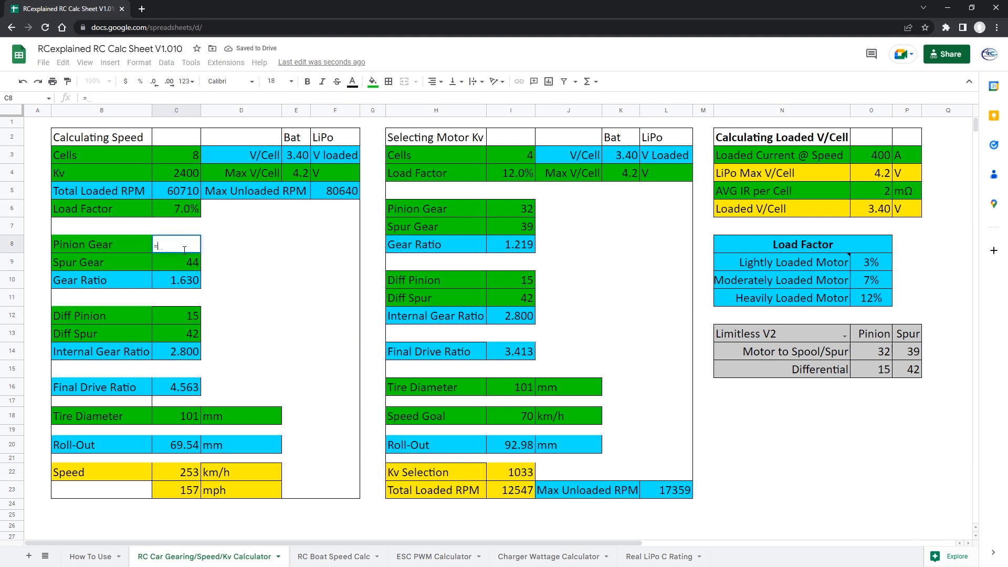
pyautogui.click(874, 353)
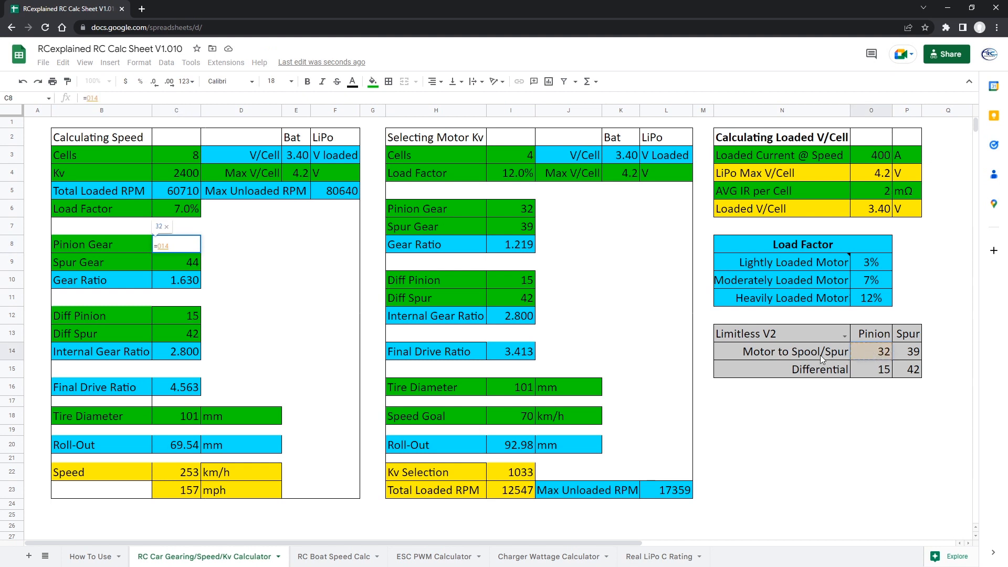
pyautogui.press('Return')
pyautogui.click(184, 246)
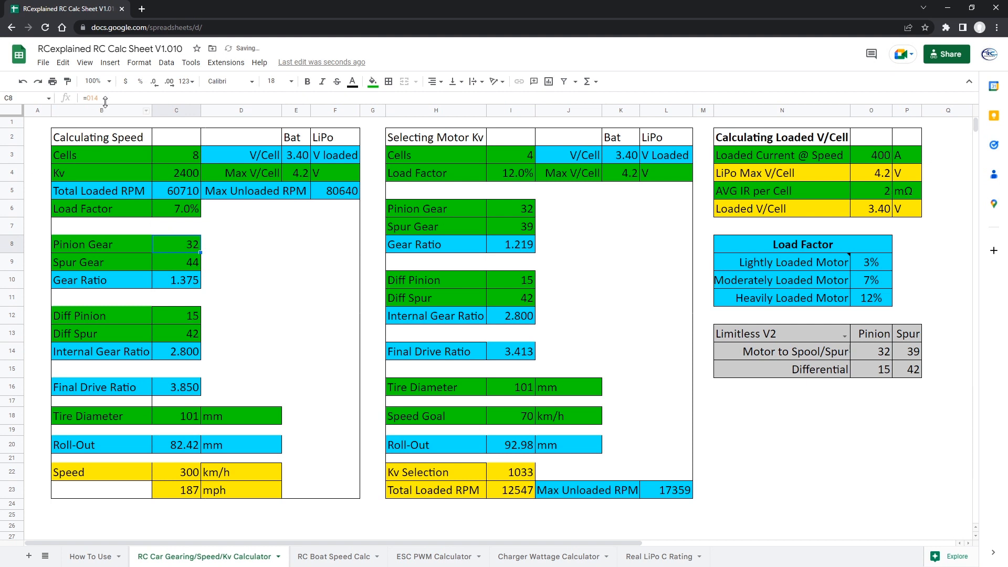
pyautogui.press('F2')
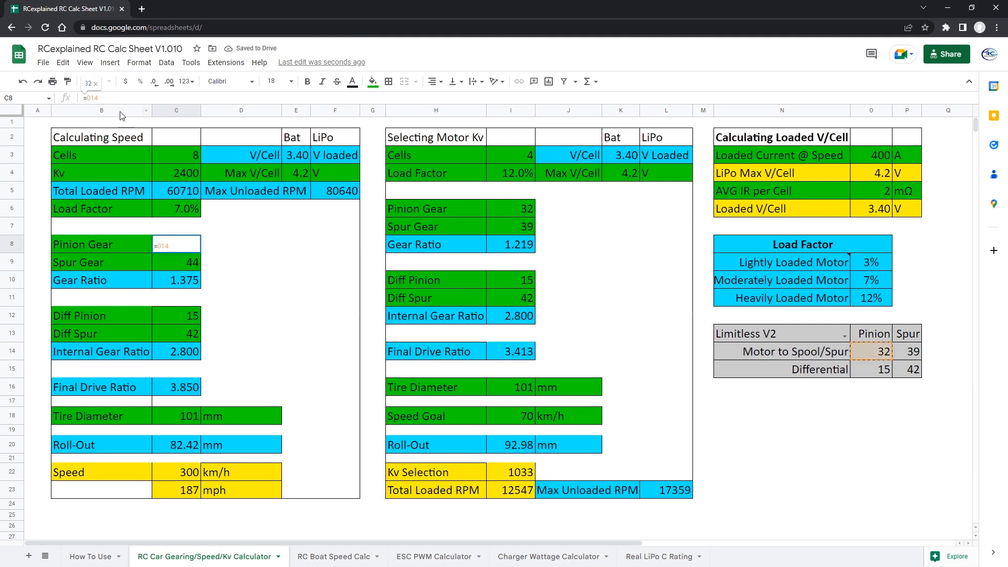
pyautogui.click(113, 102)
pyautogui.press('Return')
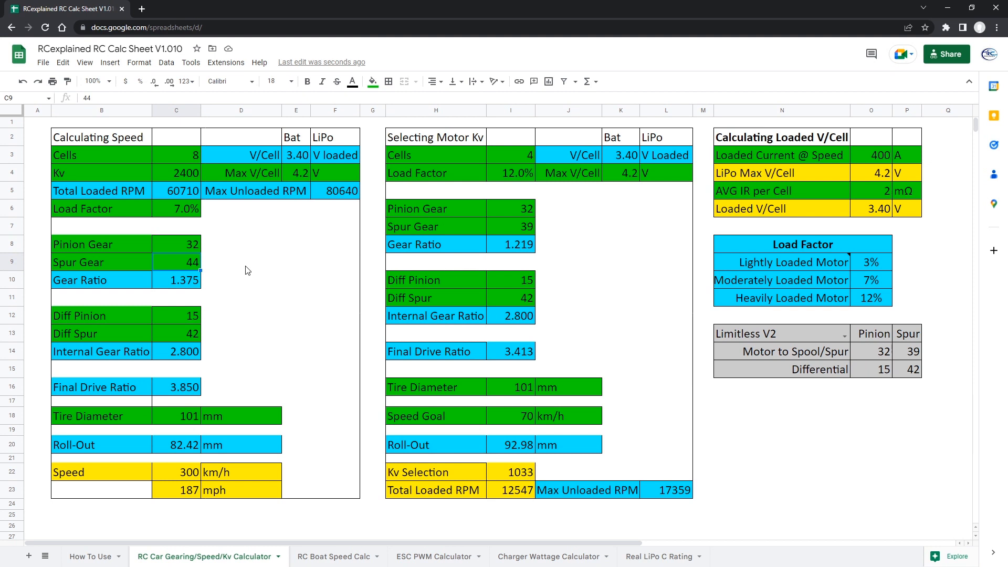
# Check the formula that links the loaded V/Cell in the Calculating Speed block to the Loaded V/Cell result
pyautogui.click(299, 158)
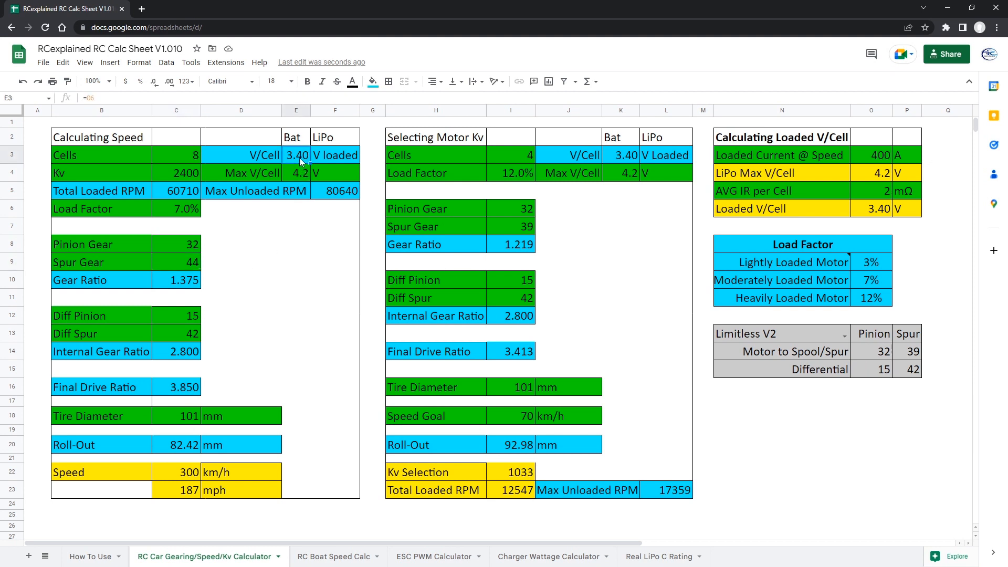
pyautogui.click(122, 96)
pyautogui.press('Return')
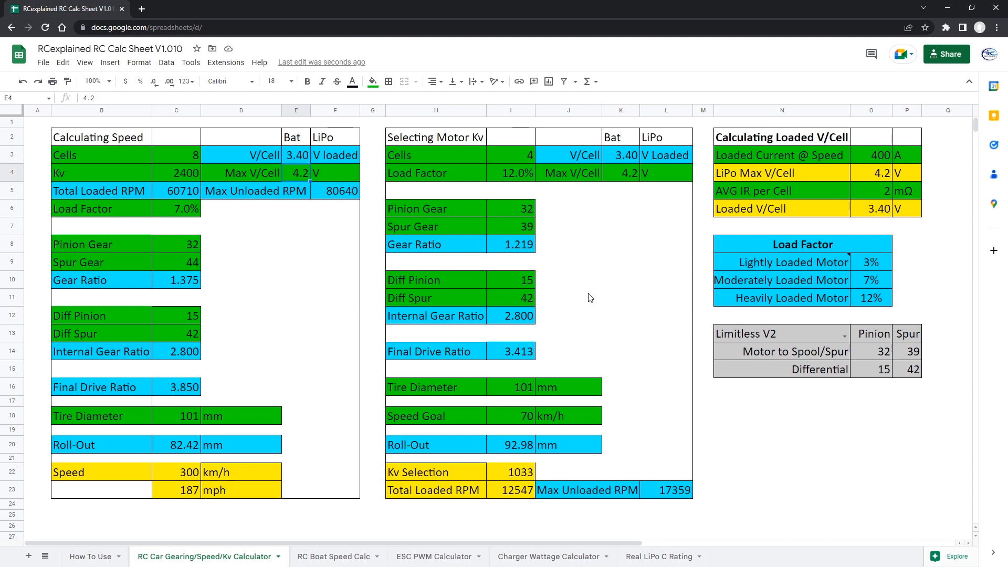
pyautogui.click(306, 286)
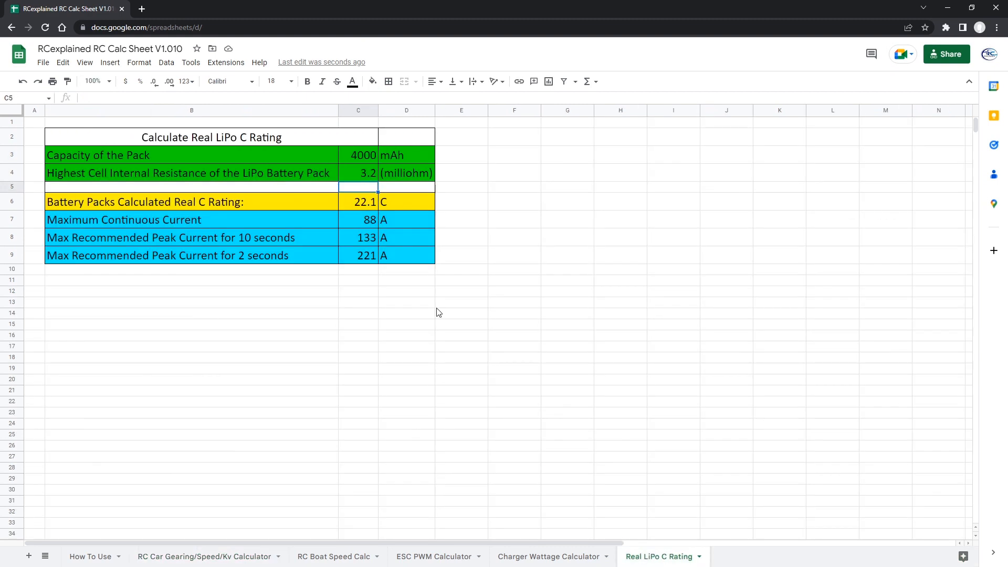